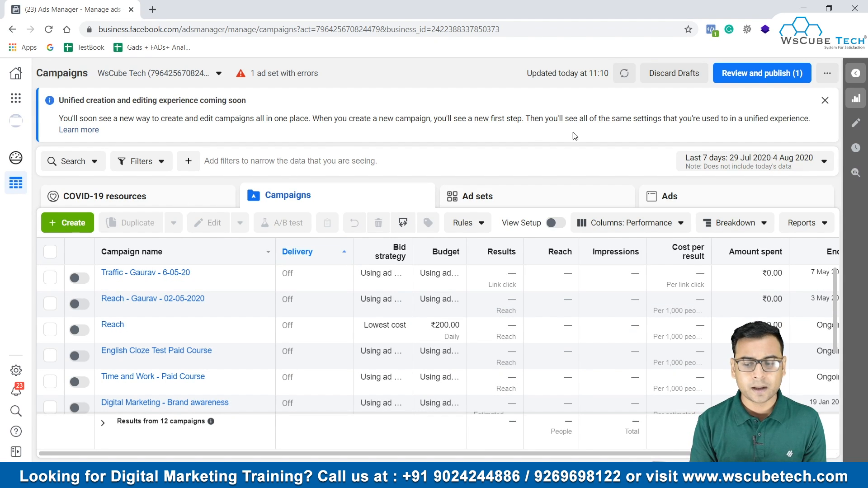
# Step: Go to the Ads reporting page and collapse its suggested report templates
pyautogui.click(802, 222)
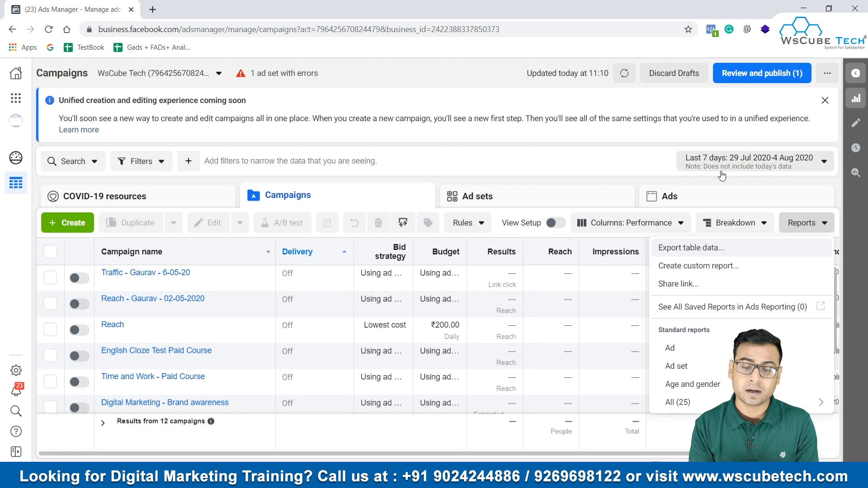
pyautogui.click(601, 150)
pyautogui.click(16, 98)
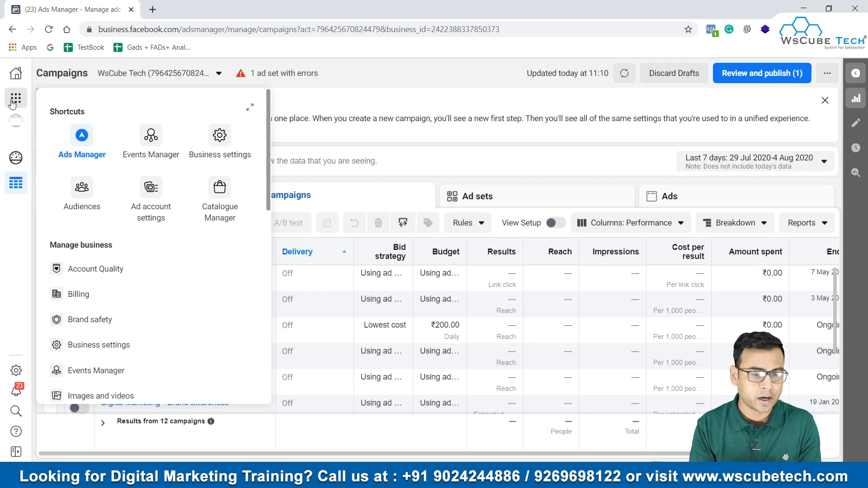
pyautogui.scroll(-5, 184, 254)
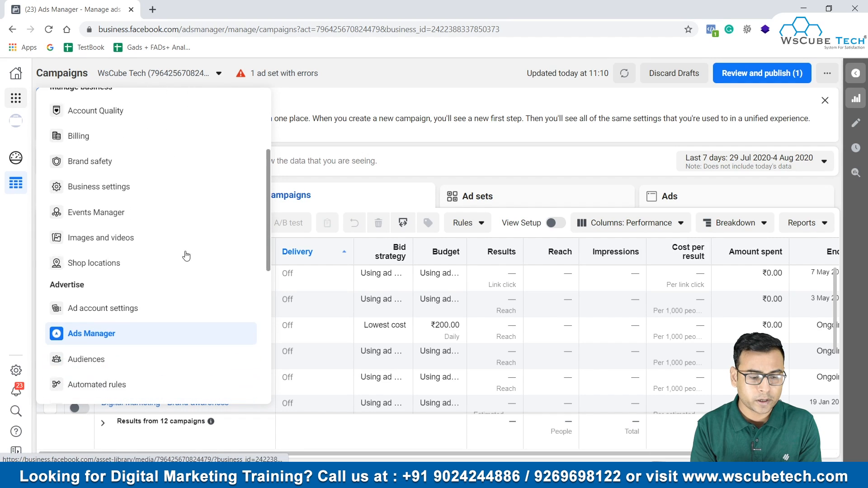
pyautogui.scroll(-2, 186, 256)
pyautogui.scroll(-1, 185, 256)
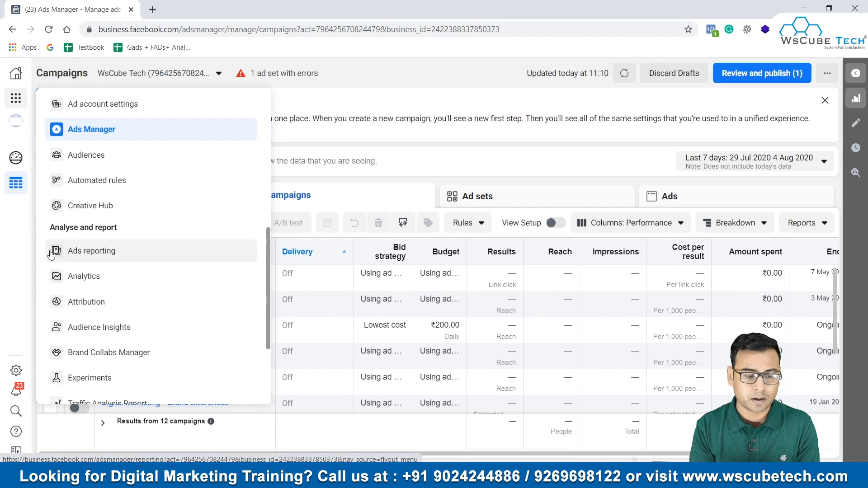
pyautogui.click(102, 266)
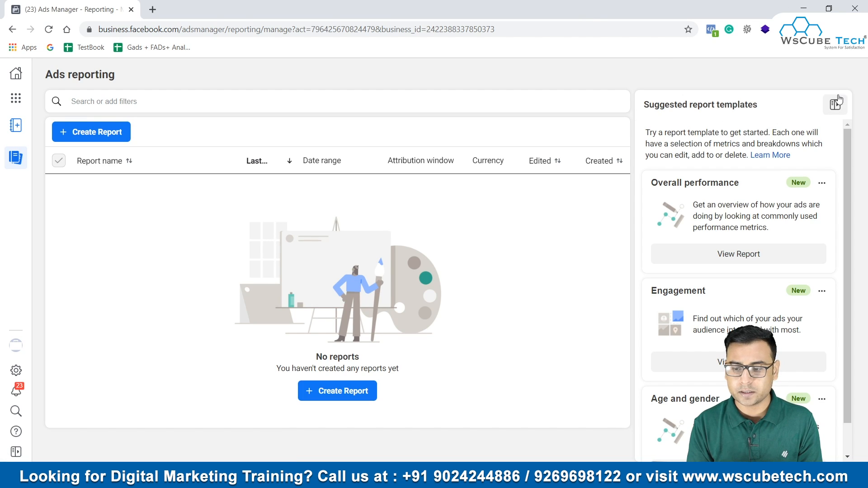
pyautogui.click(835, 104)
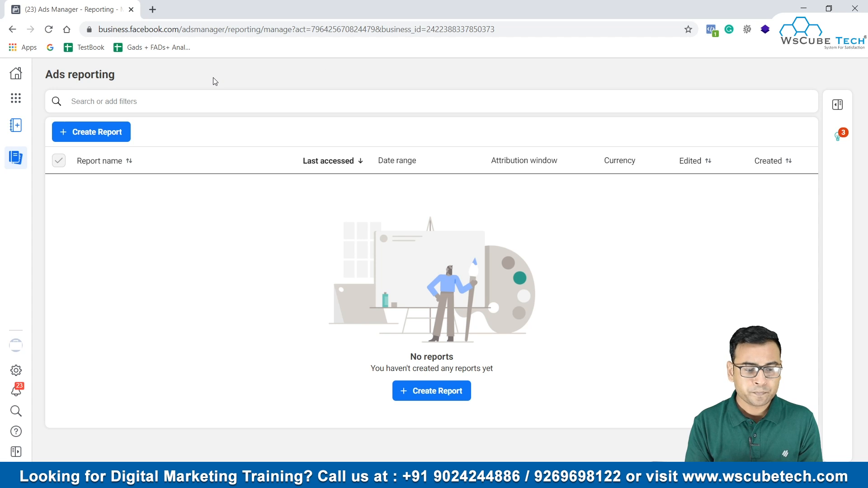
# Step: Create a report named "Demo Report" for the WS Gooogle Ads ad account
pyautogui.click(102, 135)
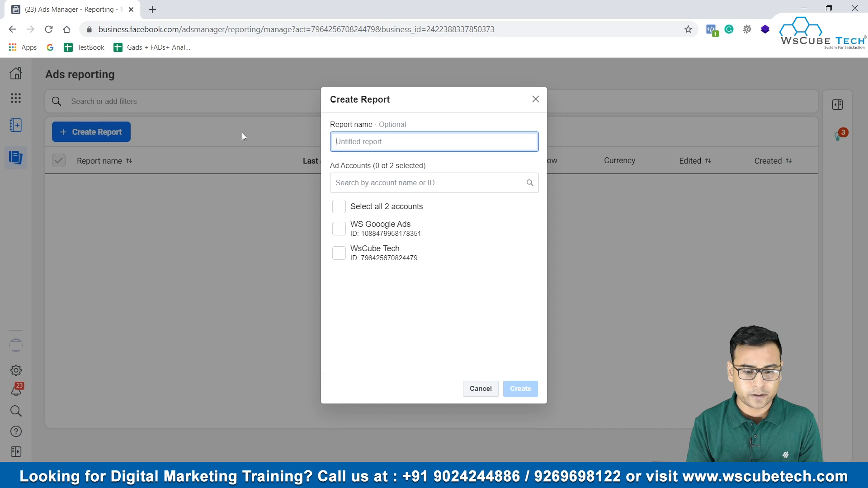
pyautogui.write('Demo')
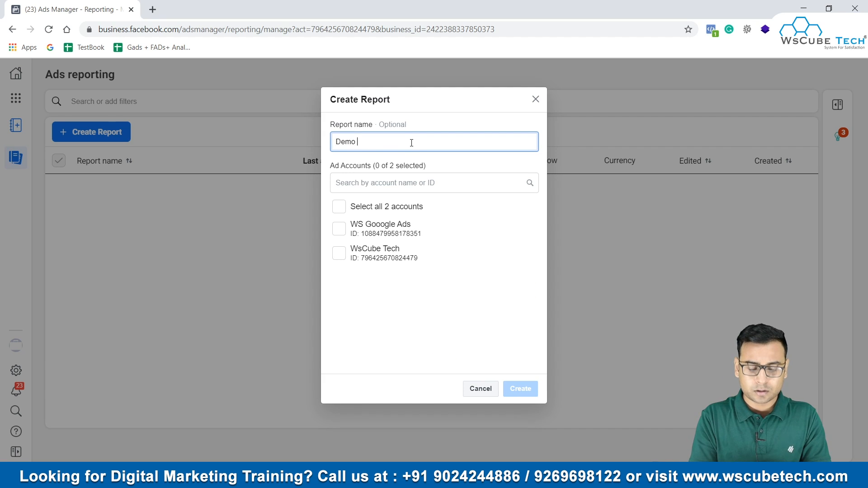
pyautogui.write(' Report')
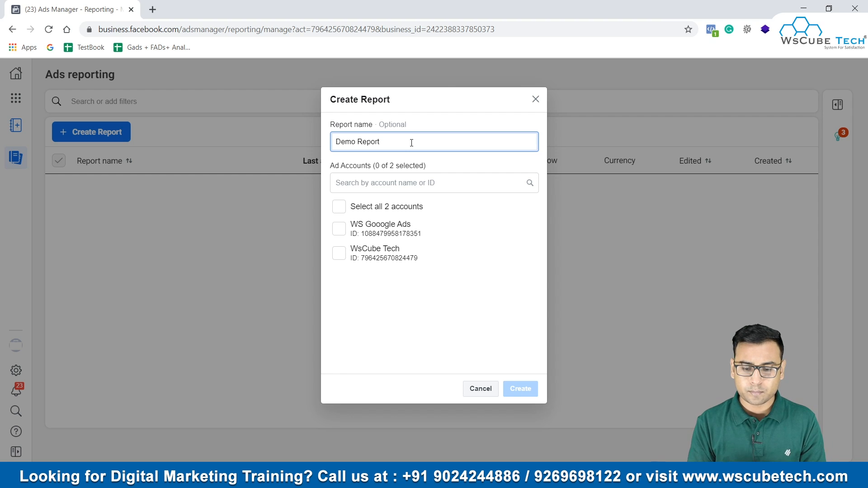
pyautogui.click(409, 348)
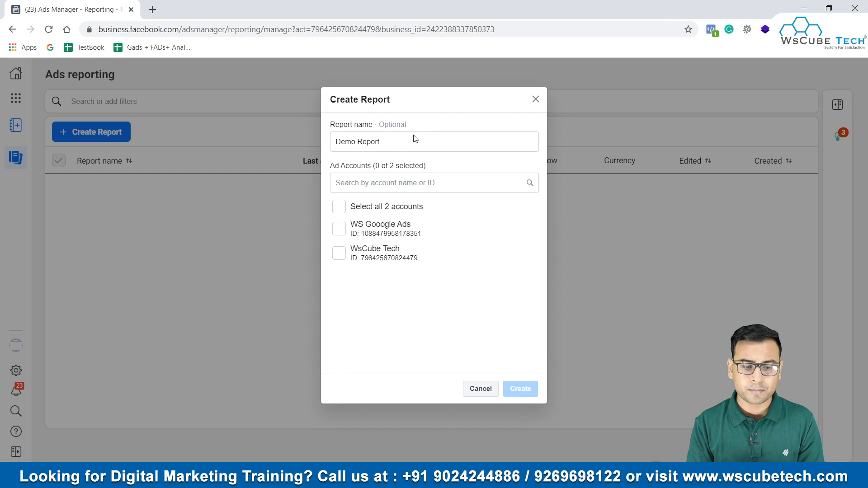
pyautogui.click(392, 144)
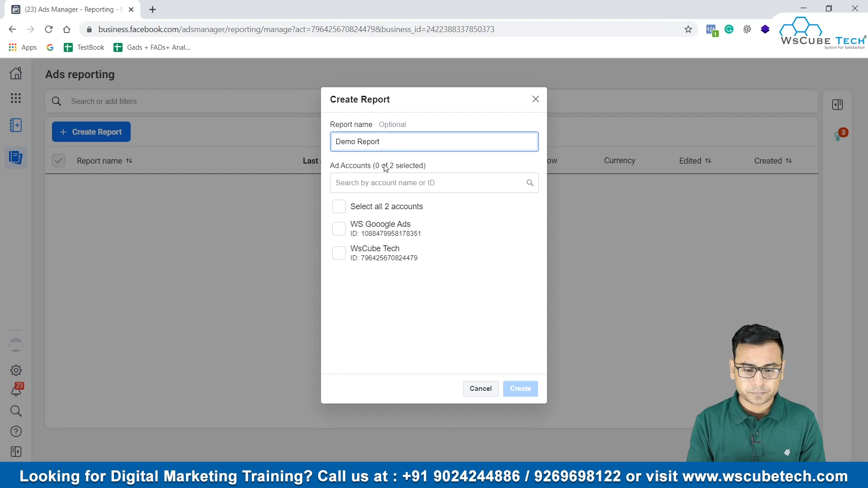
pyautogui.click(381, 183)
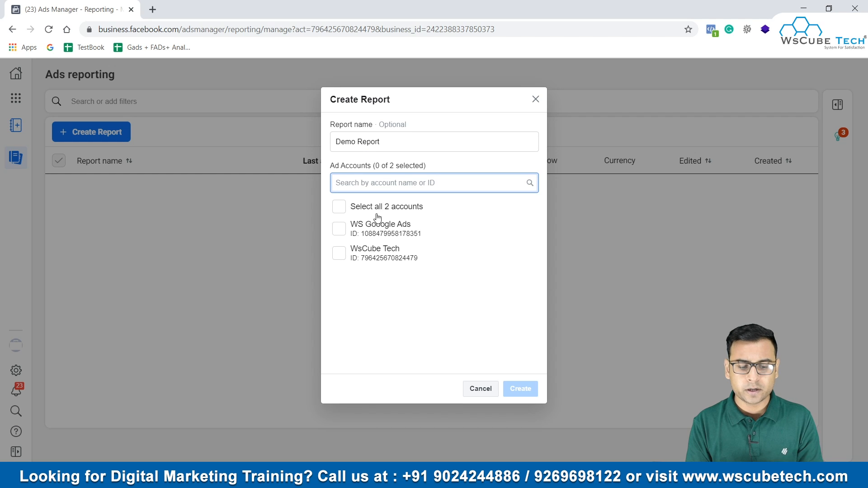
pyautogui.click(361, 232)
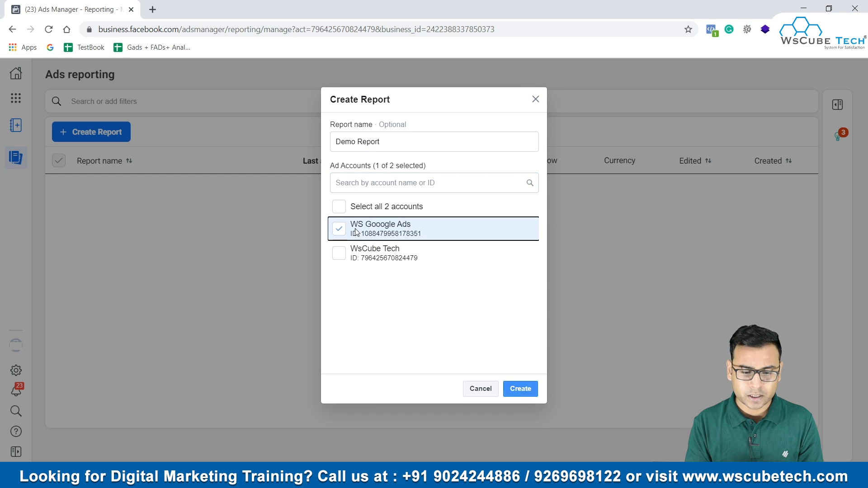
pyautogui.click(516, 383)
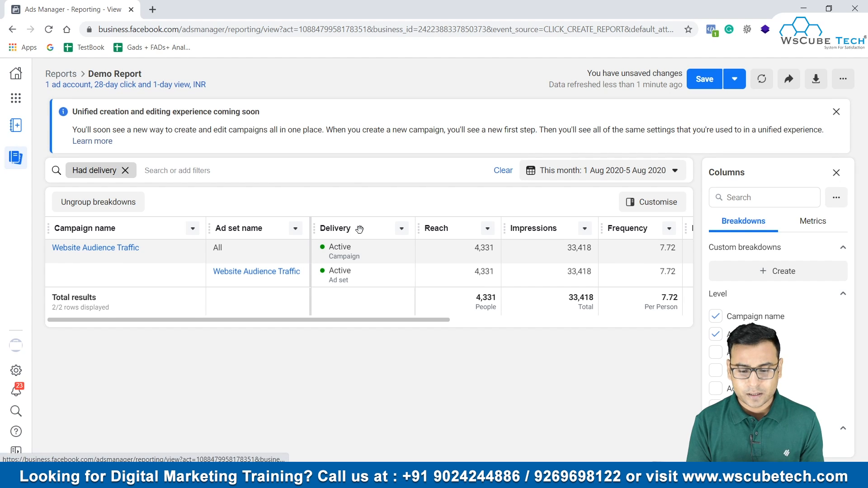
# Step: Remove the Impressions column from the report table
pyautogui.moveTo(368, 320); pyautogui.dragTo(488, 320)
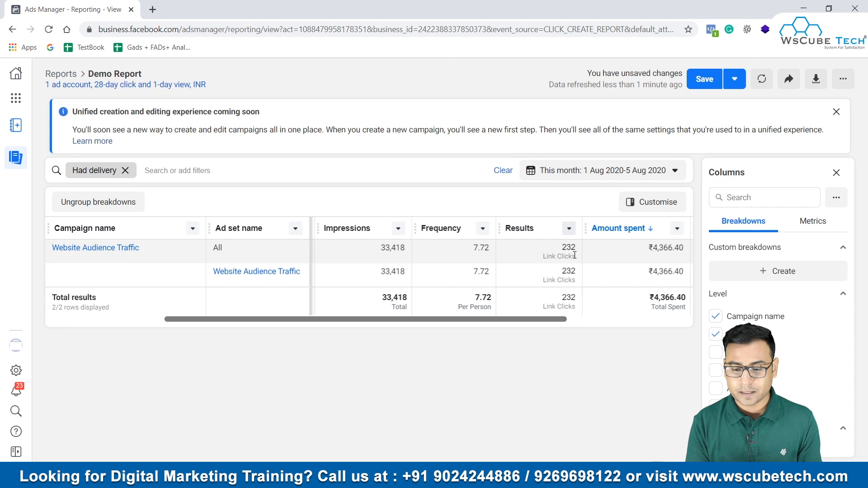
pyautogui.moveTo(552, 320); pyautogui.dragTo(576, 326)
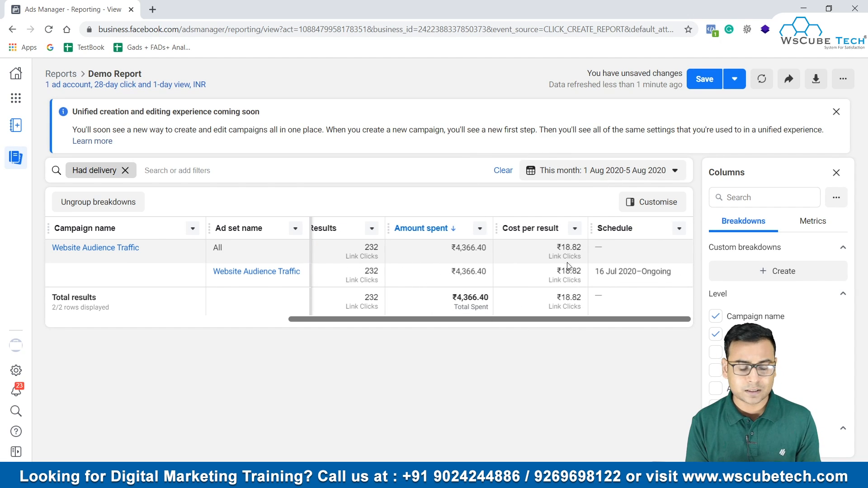
pyautogui.scroll(-2, 750, 294)
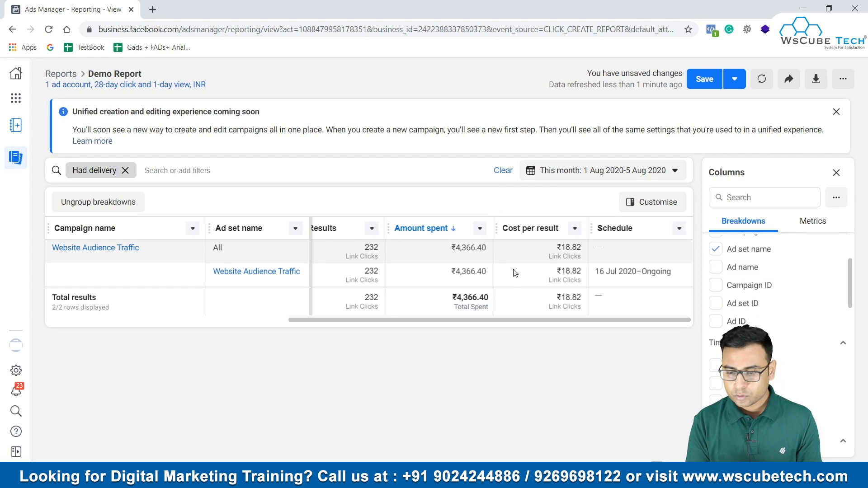
pyautogui.hscroll(-5, 444, 263)
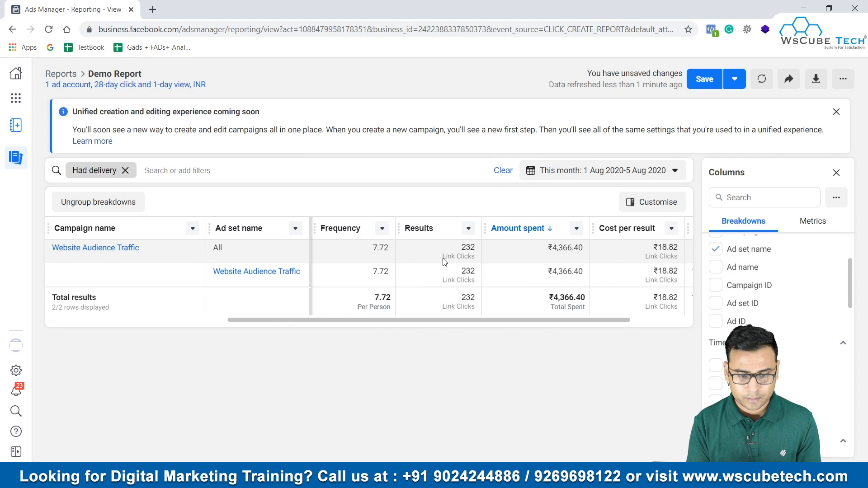
pyautogui.hscroll(-3, 450, 239)
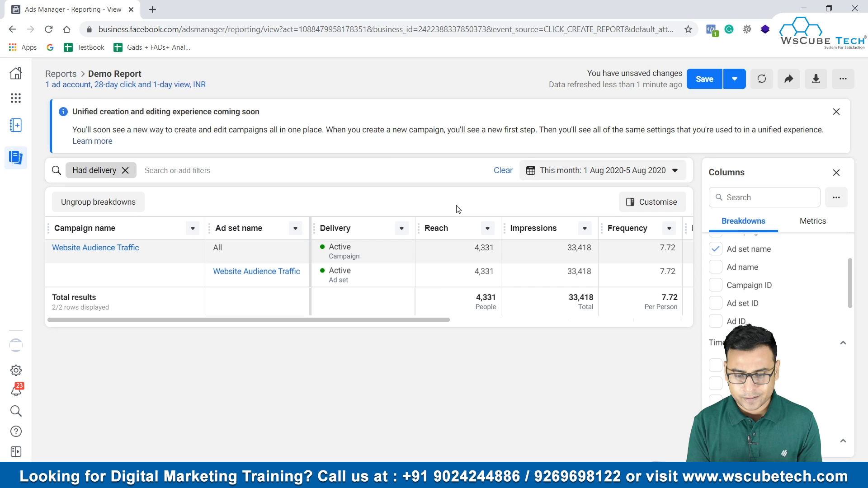
pyautogui.click(486, 229)
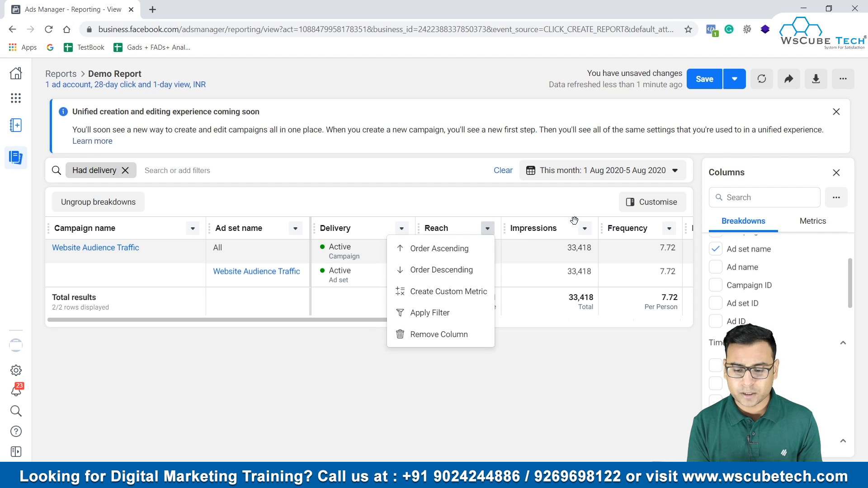
pyautogui.click(584, 228)
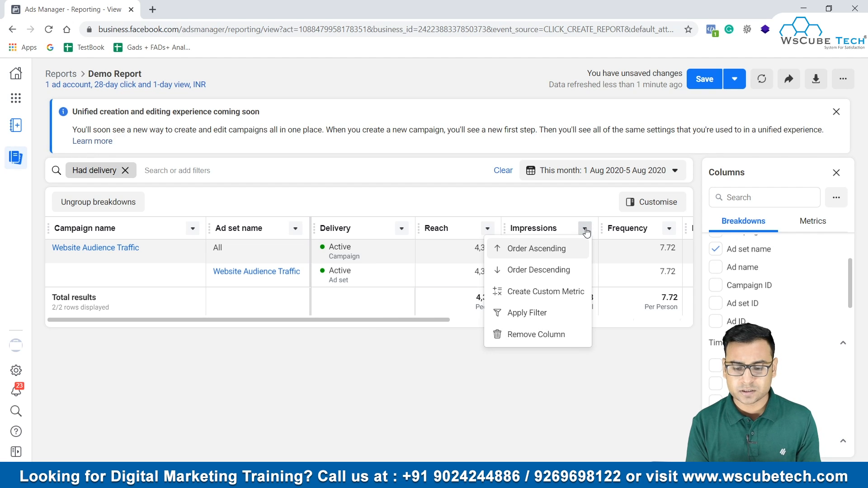
pyautogui.click(537, 334)
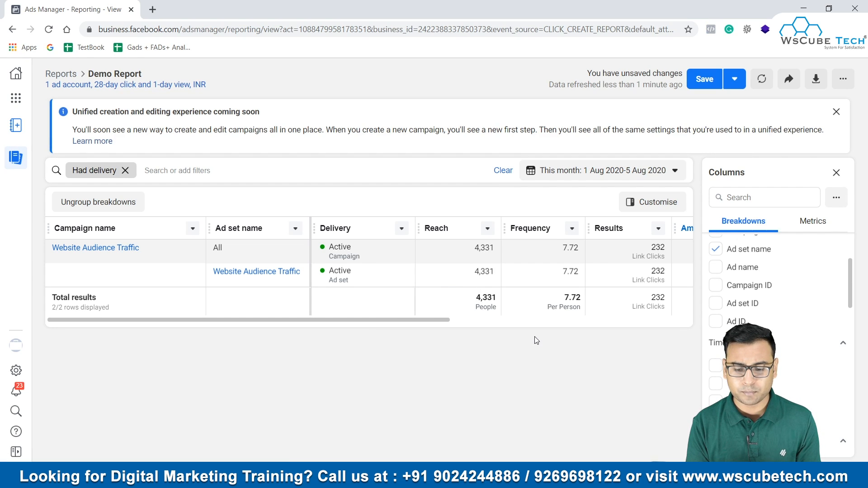
# Step: Review the report's remaining metric columns through Schedule and read the definition of Reach
pyautogui.click(572, 228)
pyautogui.click(640, 316)
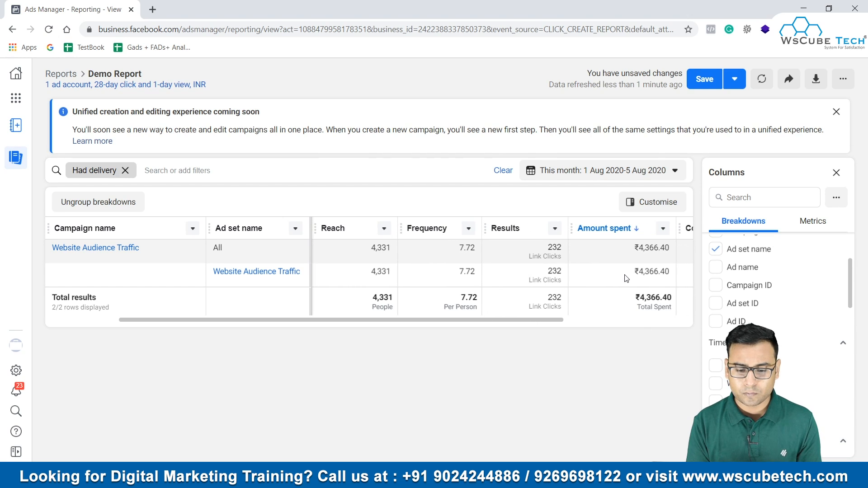
pyautogui.hscroll(4, 617, 293)
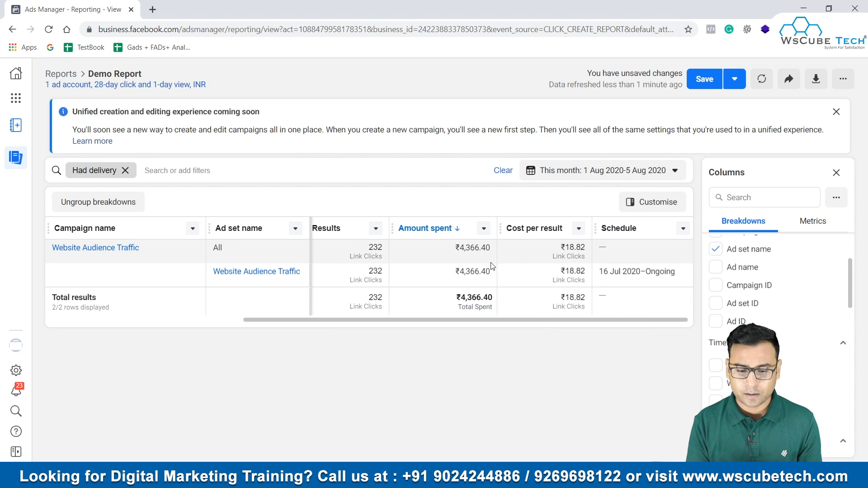
pyautogui.hscroll(1, 587, 258)
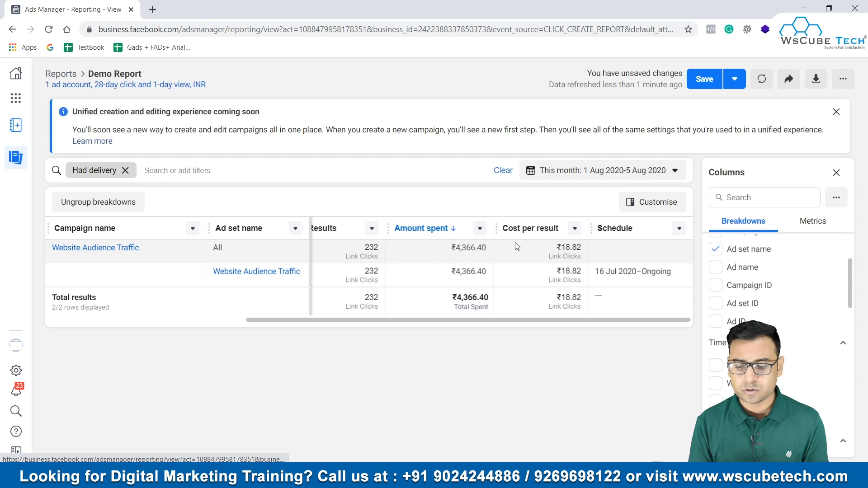
pyautogui.hscroll(-5, 514, 247)
pyautogui.hscroll(-2, 514, 247)
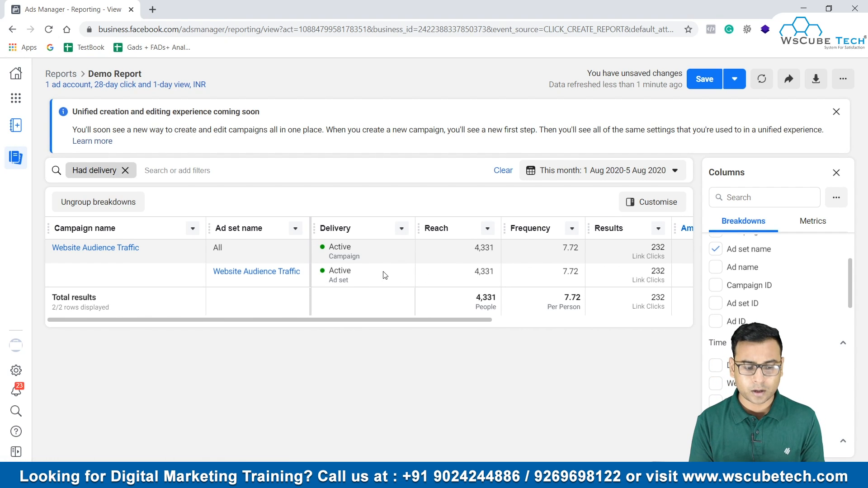
pyautogui.moveTo(447, 233)
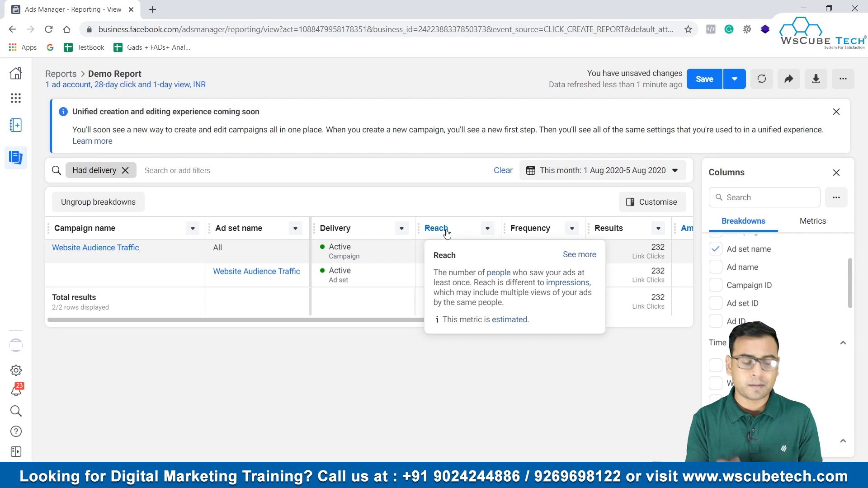
# Step: Ungroup the report's breakdowns and clear the Had delivery filter
pyautogui.click(122, 206)
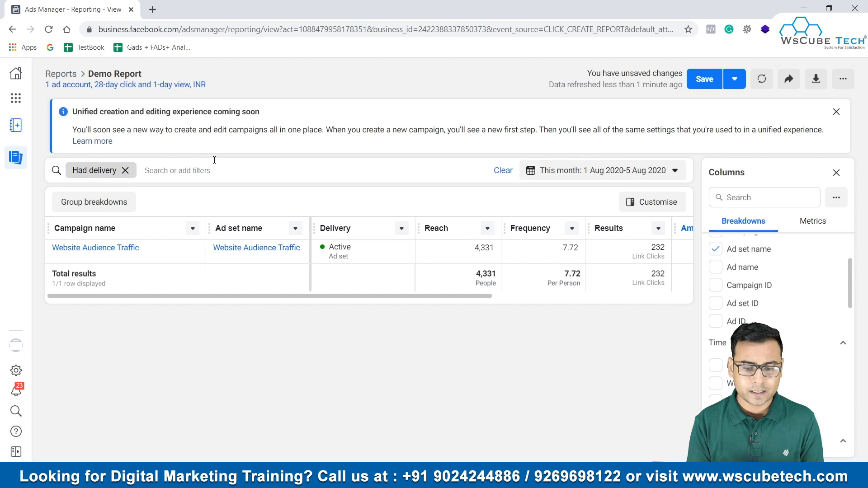
pyautogui.click(504, 170)
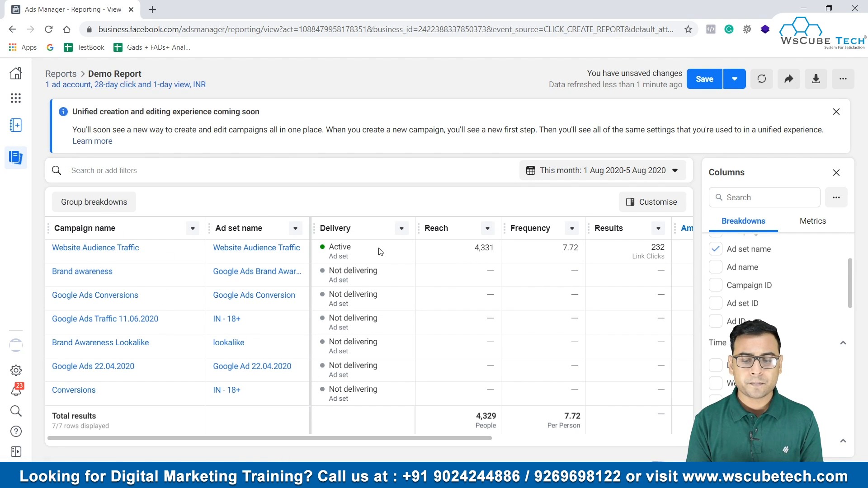
# Step: Remove the Ad set name breakdown so the report is broken down by campaign name only
pyautogui.click(633, 204)
pyautogui.click(815, 203)
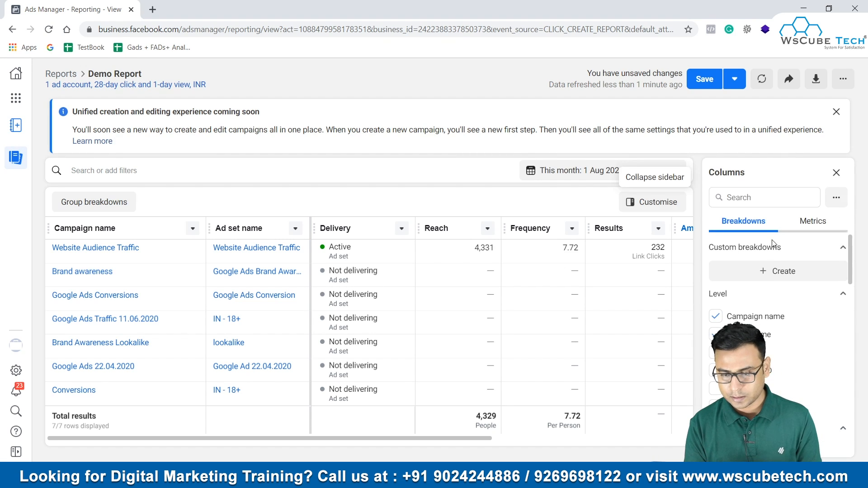
pyautogui.scroll(-2, 782, 291)
pyautogui.scroll(2, 769, 294)
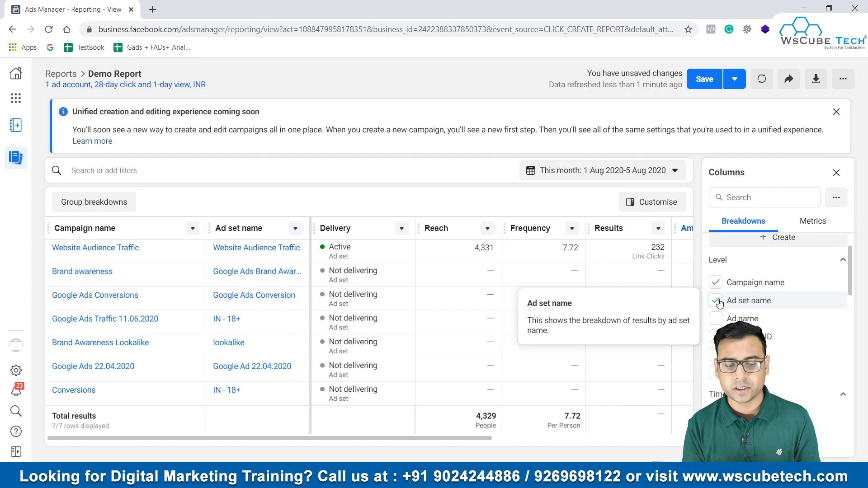
pyautogui.click(717, 301)
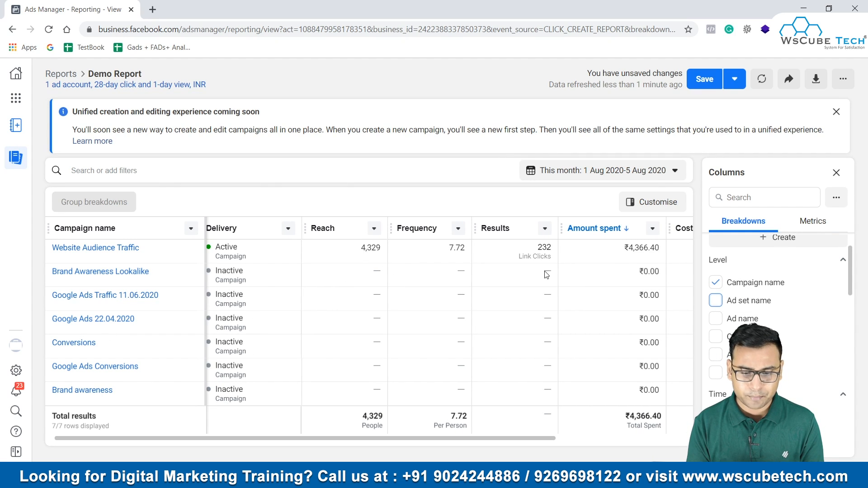
# Step: Add the Placement breakdown to the report alongside the campaign name
pyautogui.hscroll(3, 556, 276)
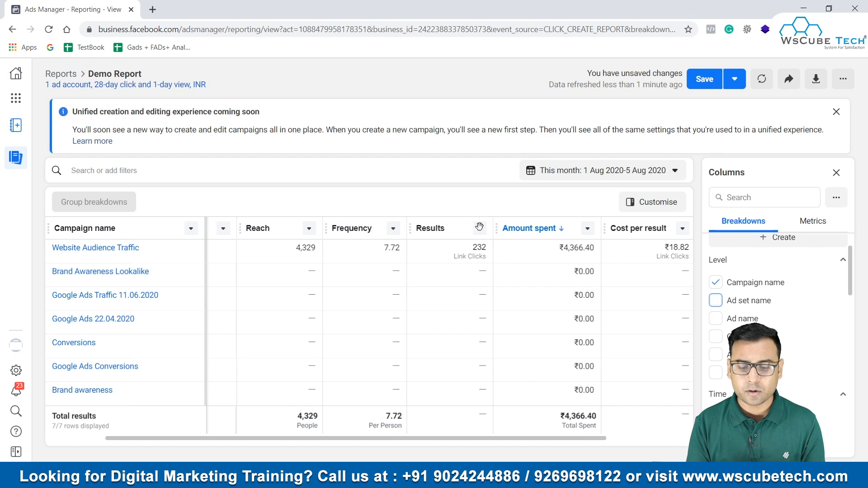
pyautogui.hscroll(3, 552, 354)
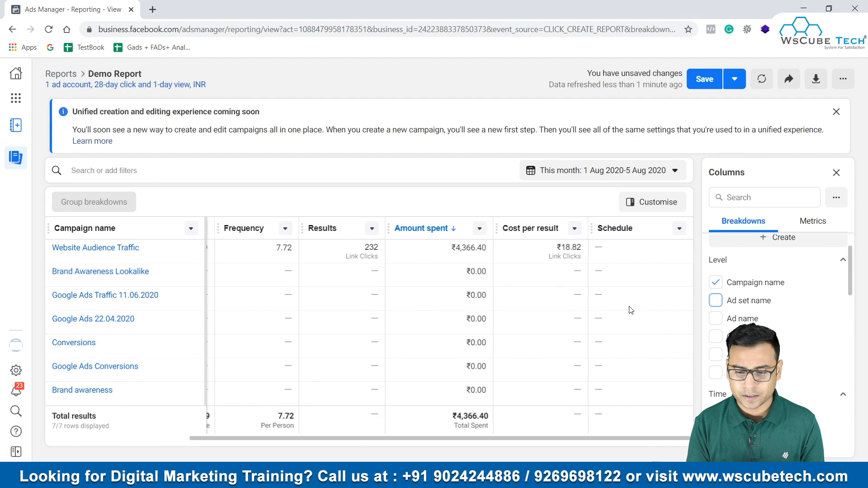
pyautogui.scroll(-4, 844, 296)
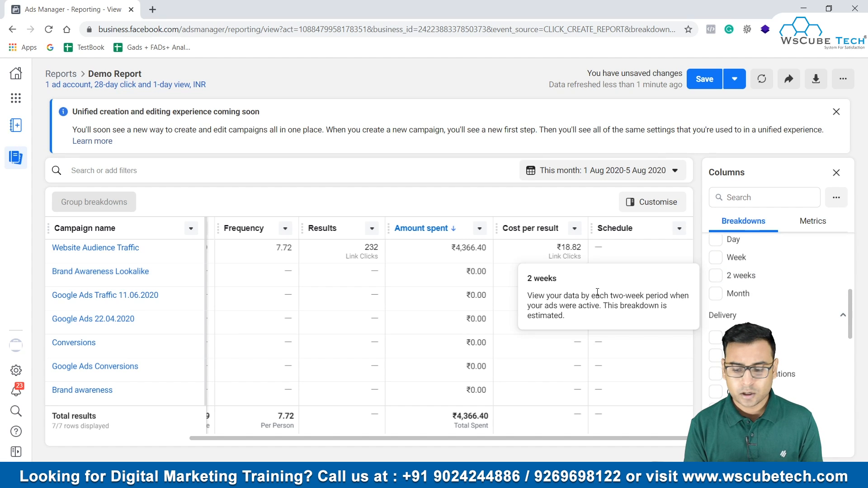
pyautogui.scroll(-3, 783, 372)
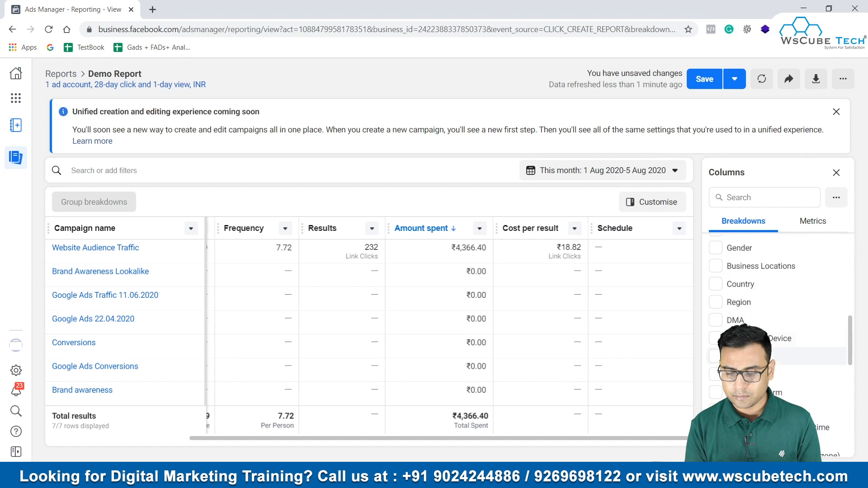
pyautogui.scroll(-1, 783, 371)
pyautogui.scroll(-2, 784, 342)
pyautogui.scroll(2, 783, 341)
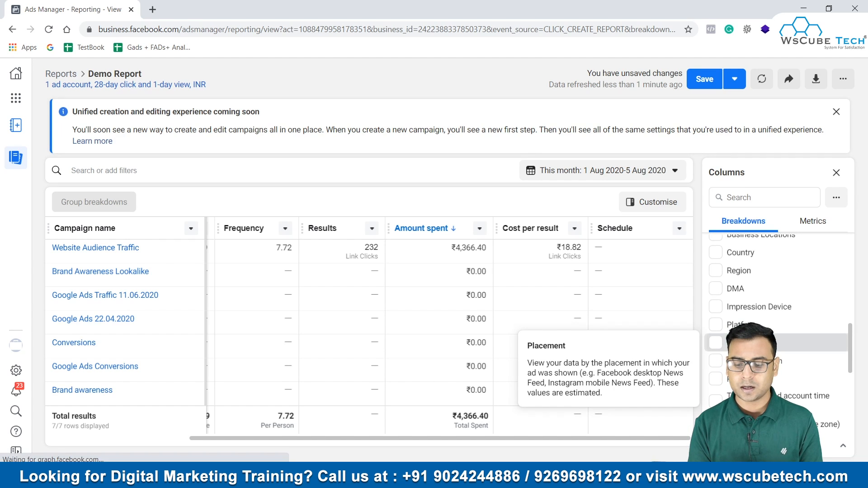
pyautogui.click(716, 343)
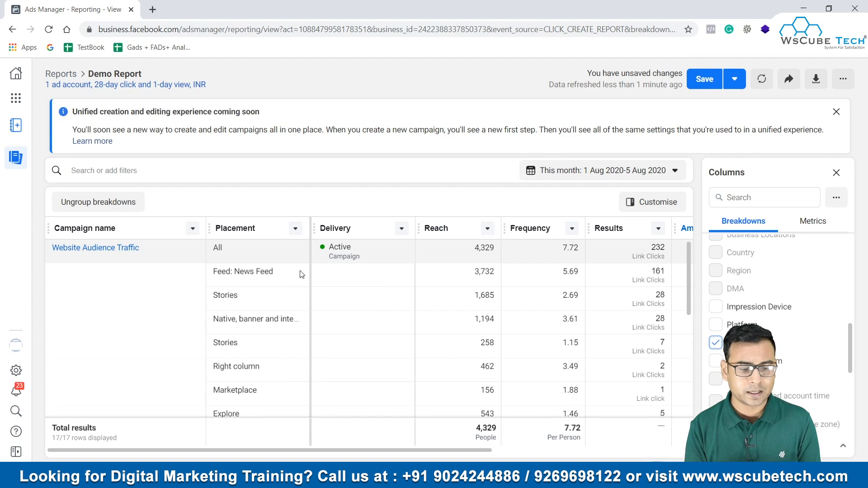
# Step: Examine each campaign's reach, frequency and results by placement, and look through the remaining Action, Settings and Dynamic creative asset breakdowns
pyautogui.scroll(-2, 191, 308)
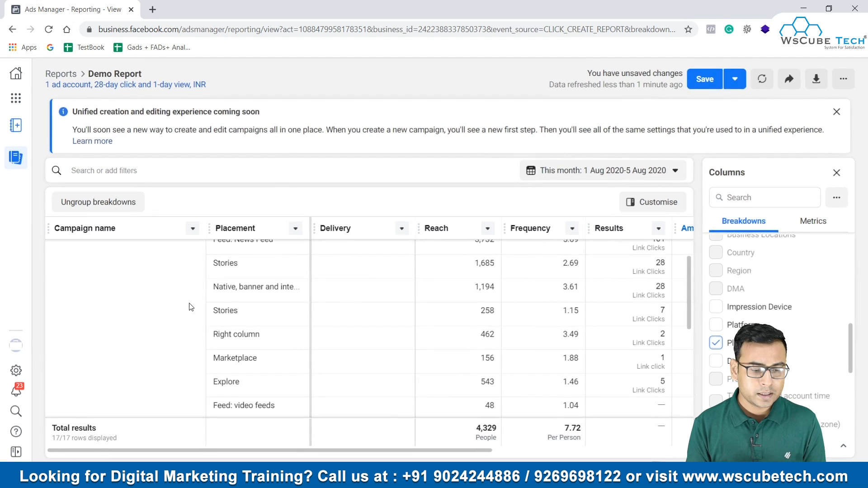
pyautogui.scroll(2, 191, 307)
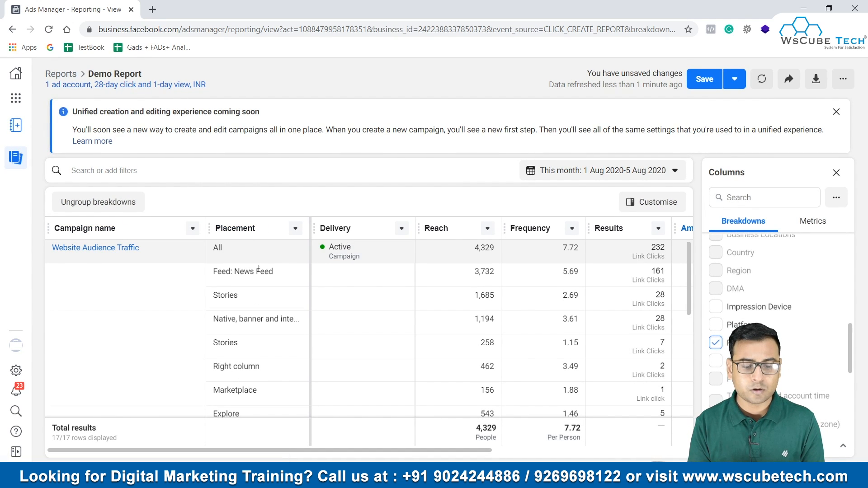
pyautogui.scroll(-2, 267, 345)
pyautogui.scroll(2, 344, 317)
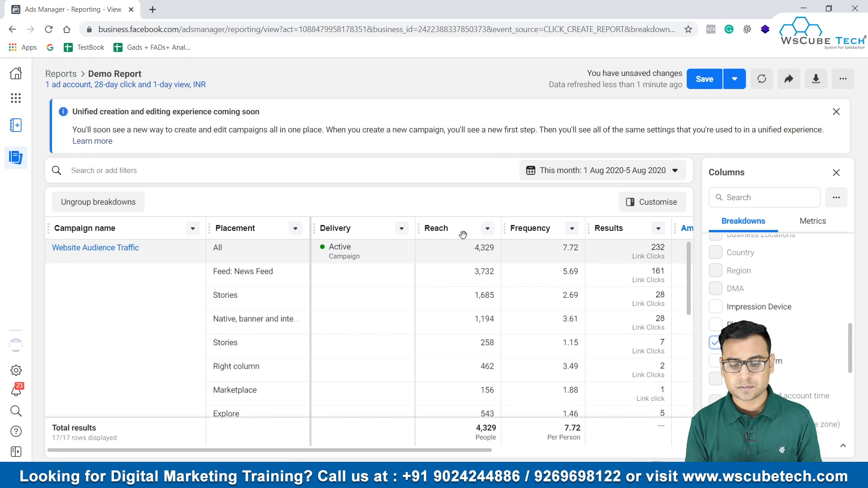
pyautogui.scroll(-2, 582, 322)
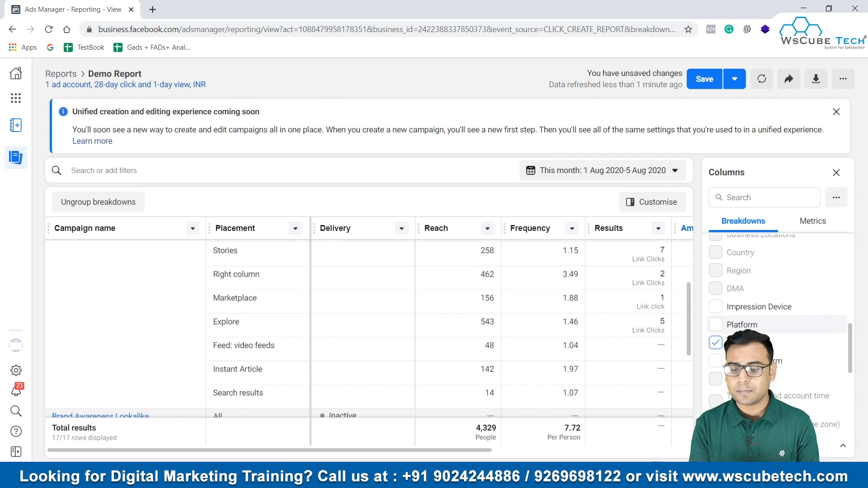
pyautogui.moveTo(725, 345)
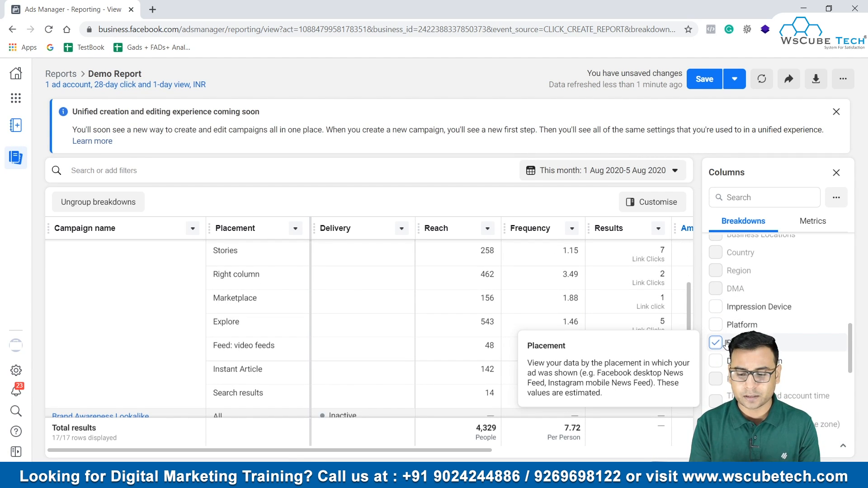
pyautogui.scroll(-5, 777, 335)
pyautogui.scroll(-3, 575, 317)
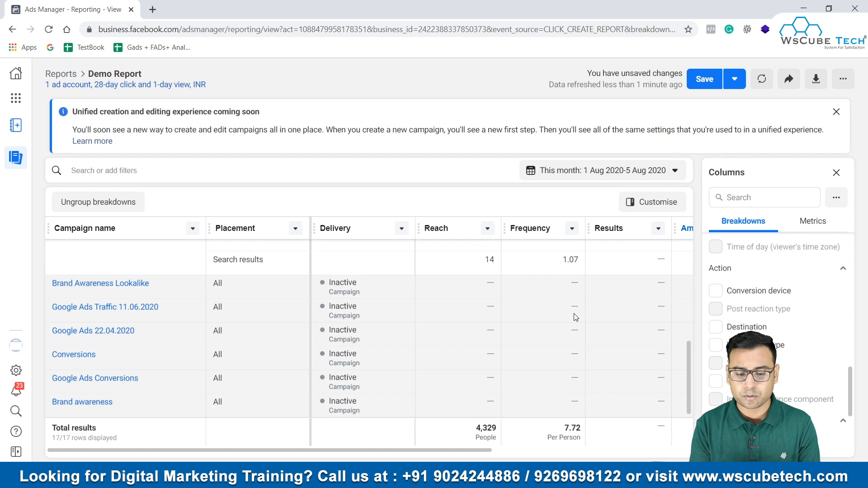
pyautogui.scroll(10, 643, 312)
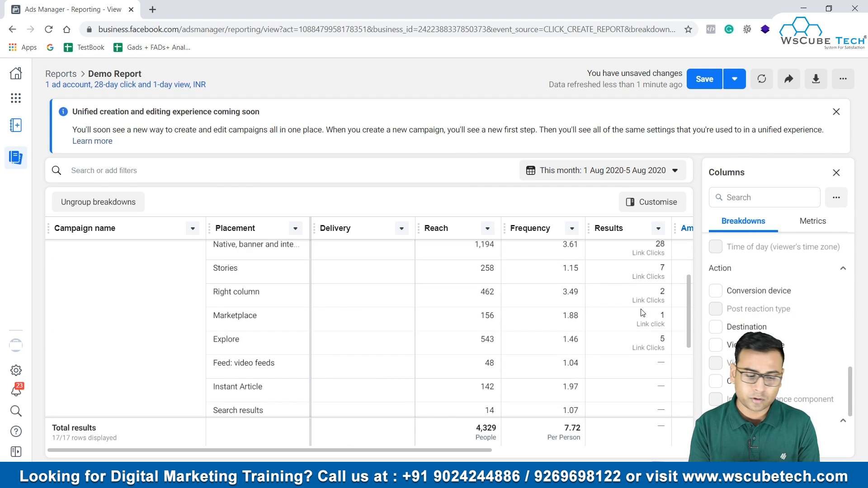
pyautogui.scroll(-1, 777, 289)
pyautogui.scroll(-2, 778, 290)
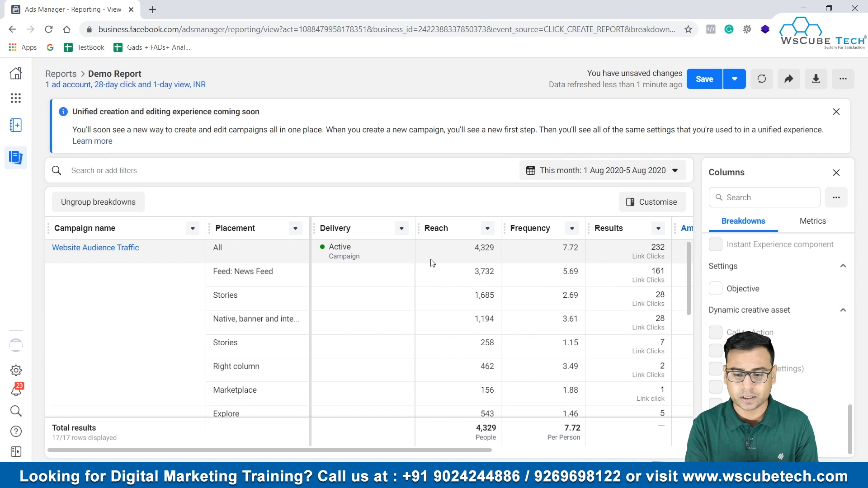
# Step: Dismiss the unified creation notice and export the report as .xlsx (raw data), saving it to the Desktop under the suggested file name
pyautogui.click(836, 112)
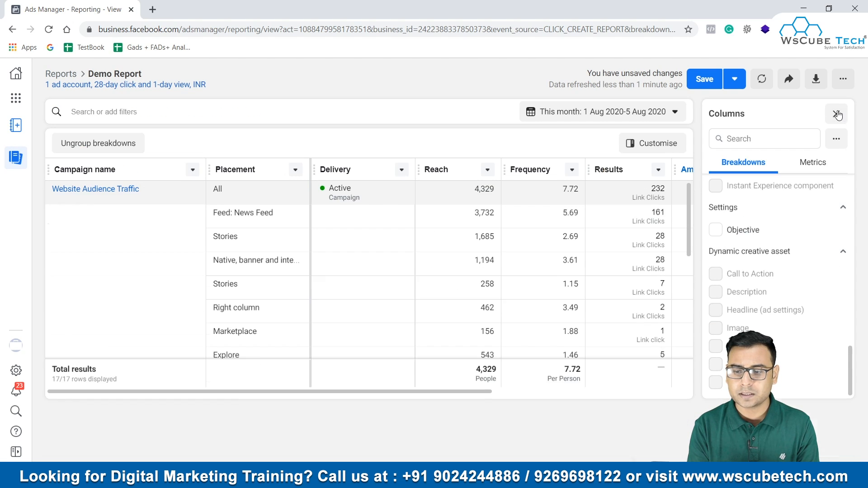
pyautogui.click(816, 79)
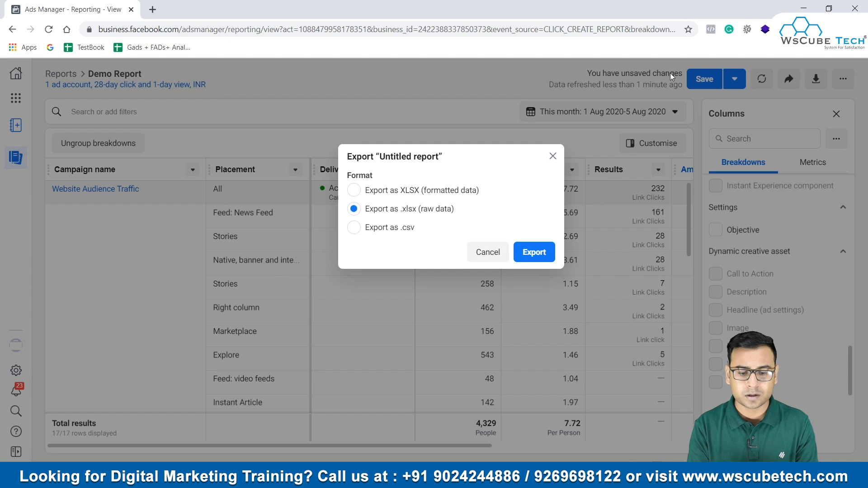
pyautogui.click(551, 252)
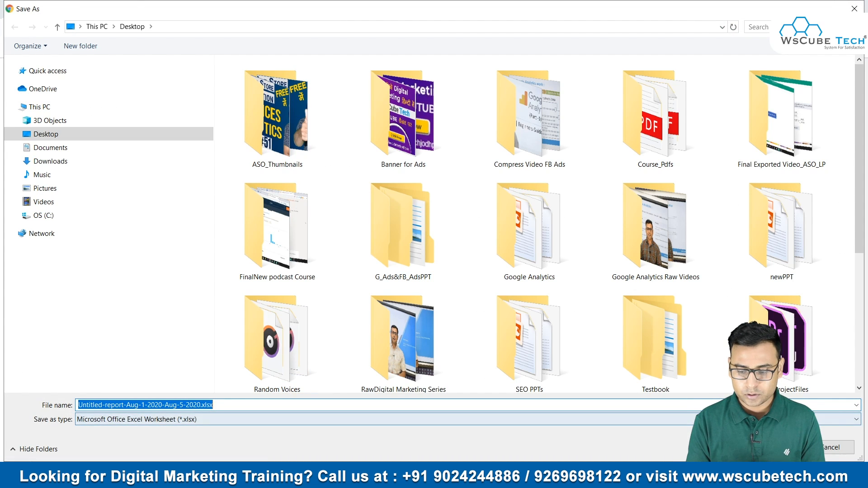
pyautogui.click(777, 448)
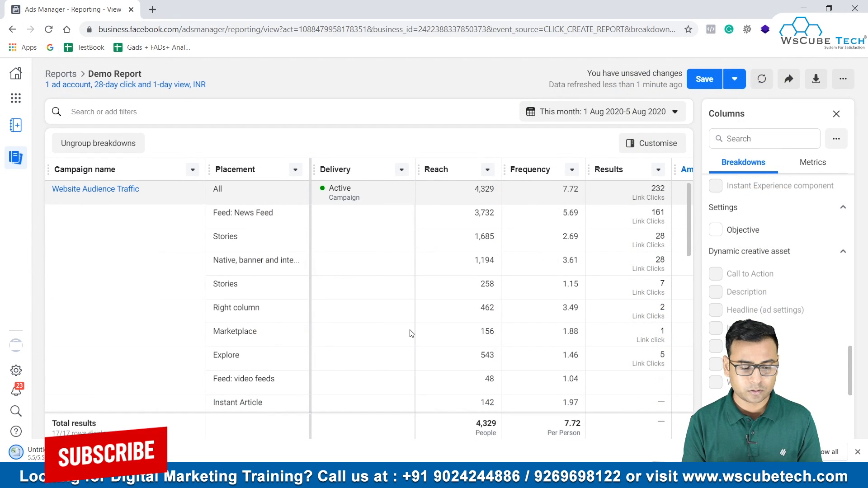
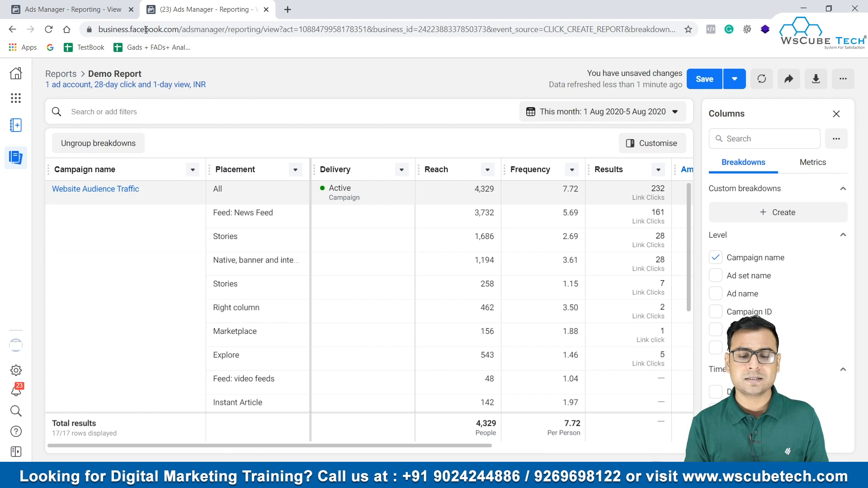
# Step: Look through the placement rows of all campaigns and view the segment options for creating a custom breakdown, closing it without creating one
pyautogui.scroll(-2, 334, 220)
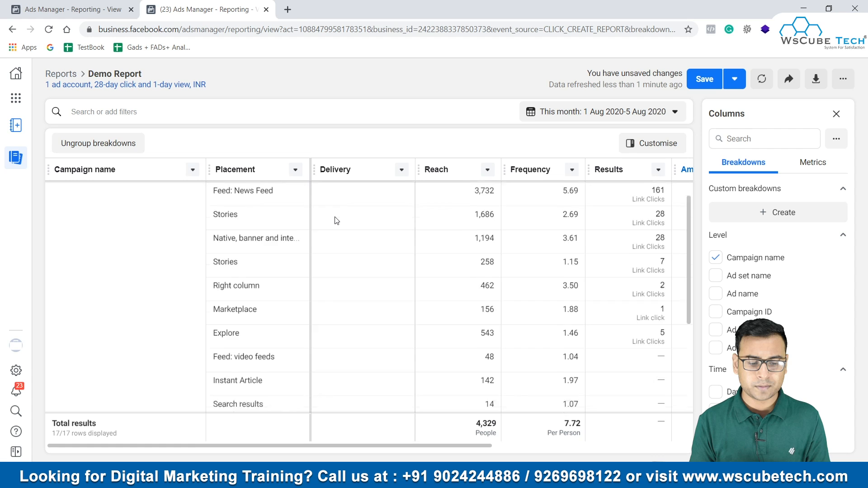
pyautogui.scroll(-4, 334, 220)
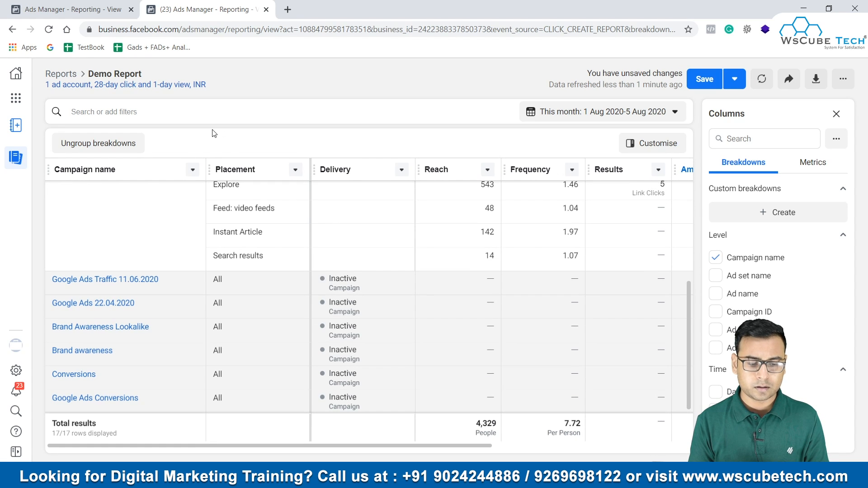
pyautogui.scroll(6, 210, 259)
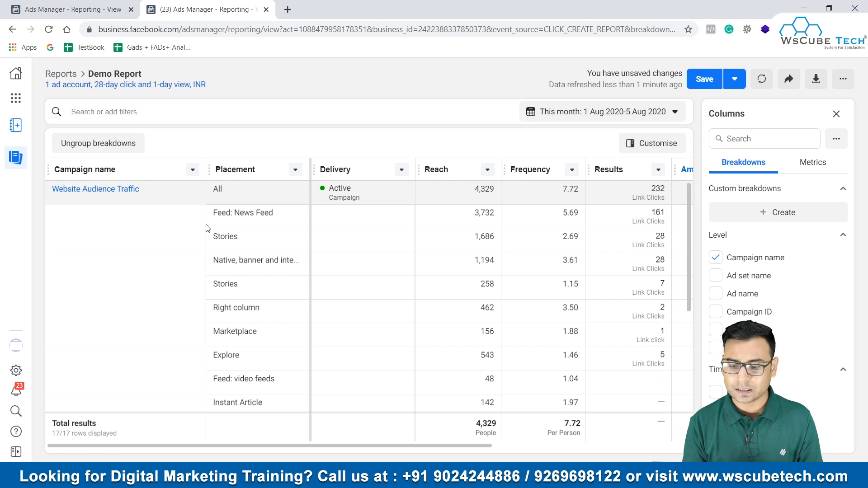
pyautogui.click(774, 212)
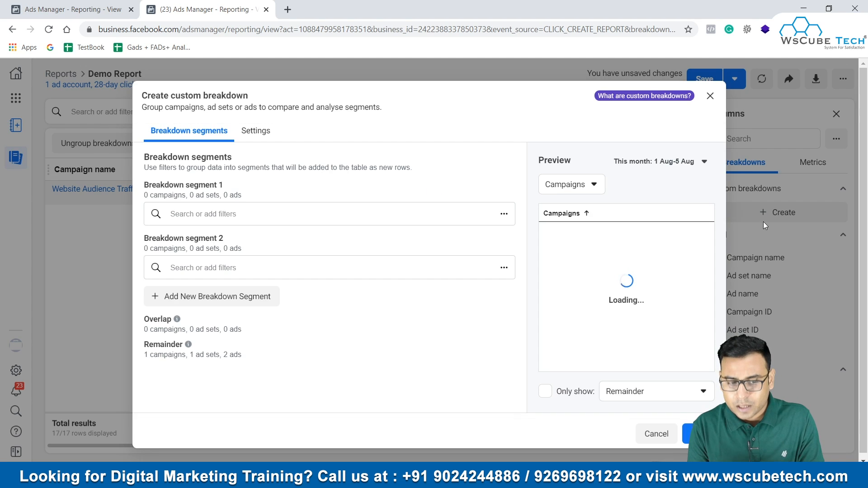
pyautogui.click(710, 96)
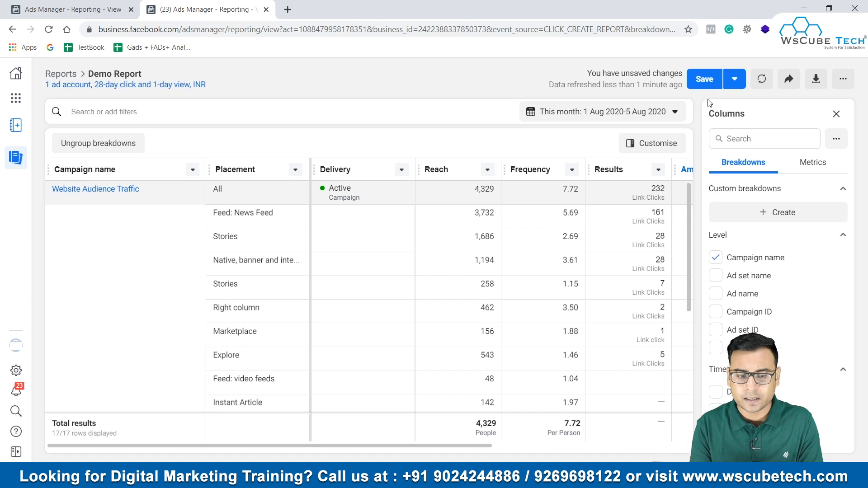
pyautogui.click(781, 219)
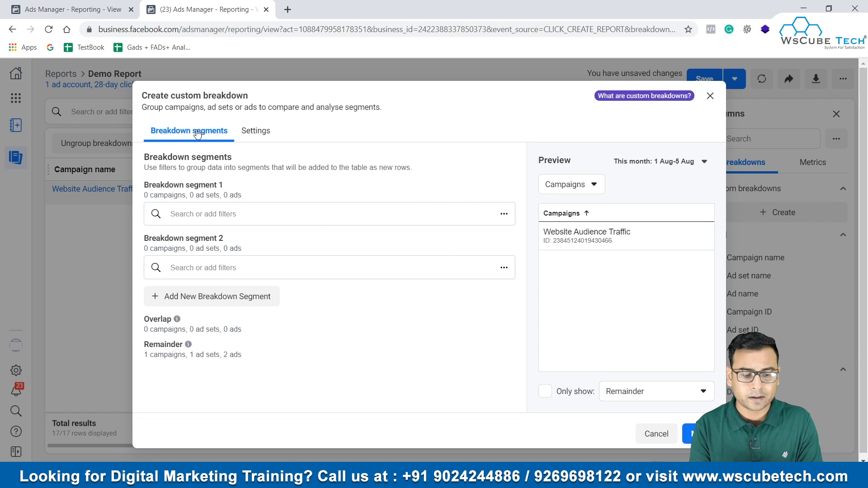
pyautogui.click(710, 95)
# Step: Examine the available Level, Time and Delivery breakdowns and compare them with the Performance metrics offered for the report's columns
pyautogui.scroll(-10, 758, 303)
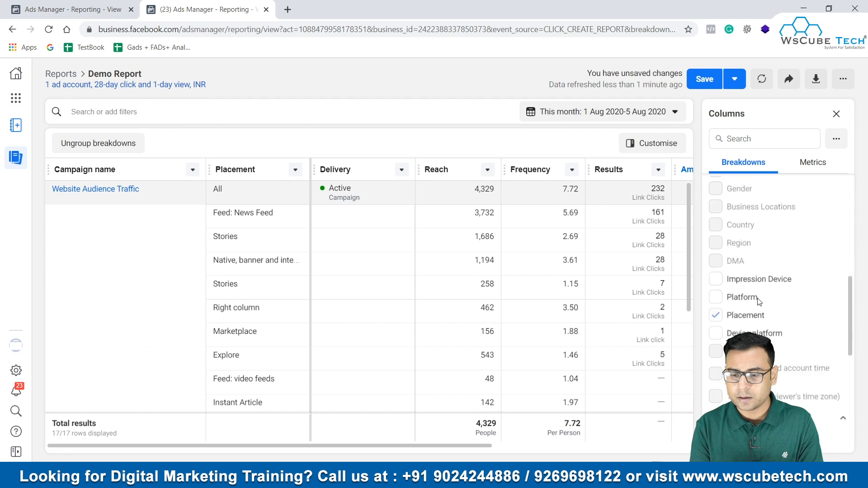
pyautogui.scroll(-2, 759, 301)
pyautogui.scroll(12, 768, 300)
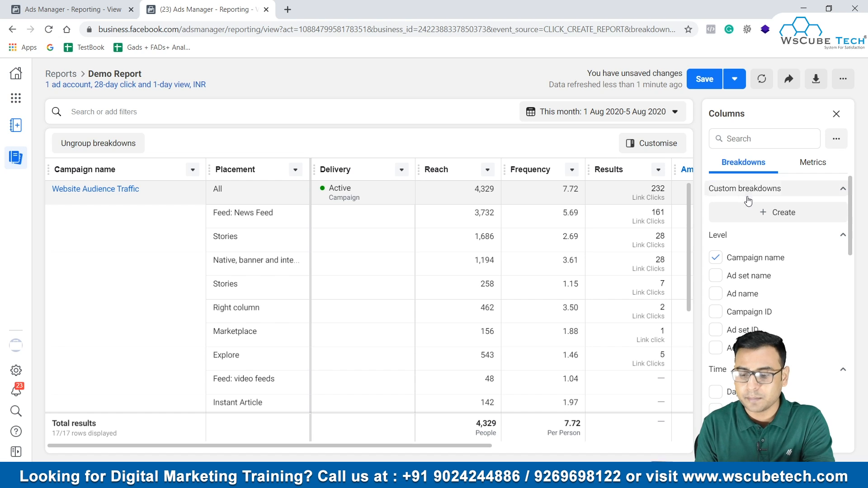
pyautogui.scroll(-1, 758, 274)
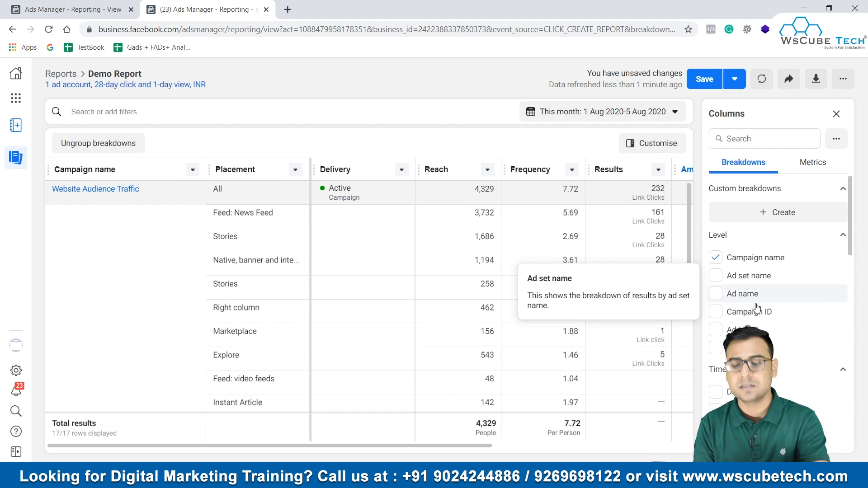
pyautogui.scroll(-1, 761, 317)
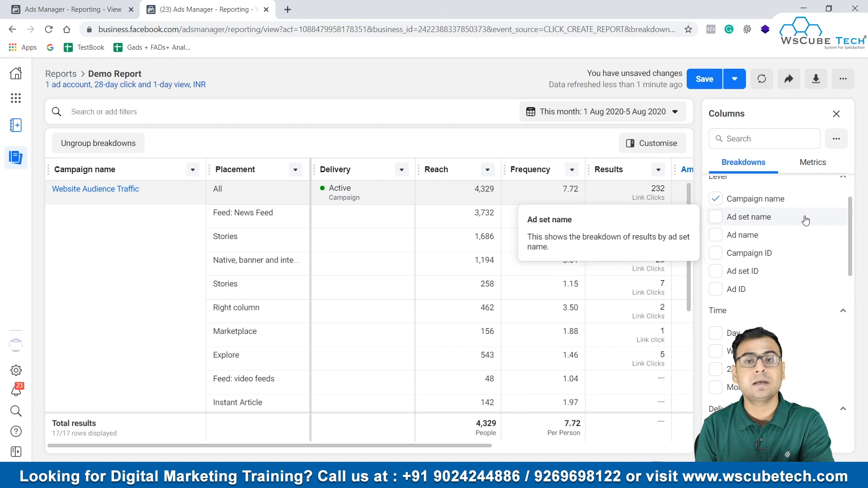
pyautogui.scroll(2, 805, 219)
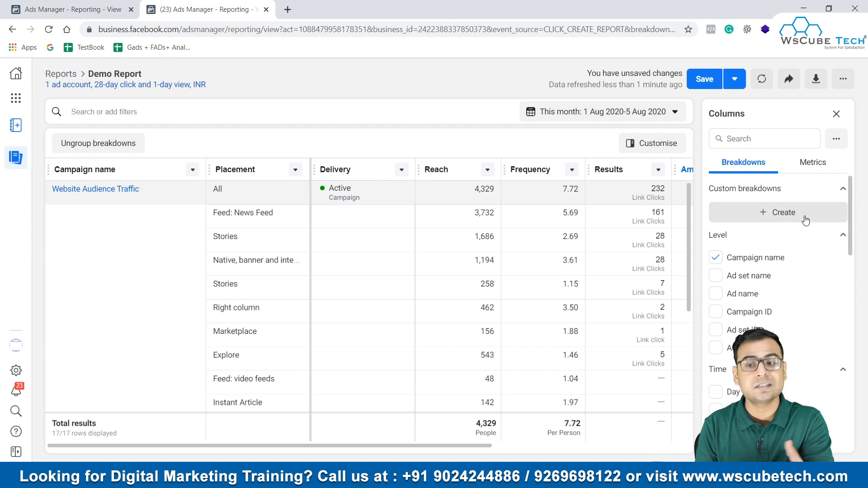
pyautogui.click(809, 163)
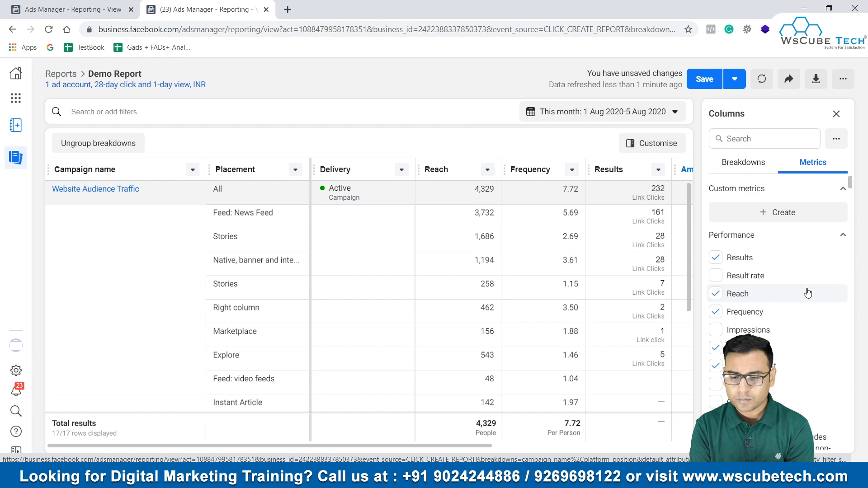
pyautogui.scroll(-1, 808, 293)
pyautogui.scroll(1, 806, 291)
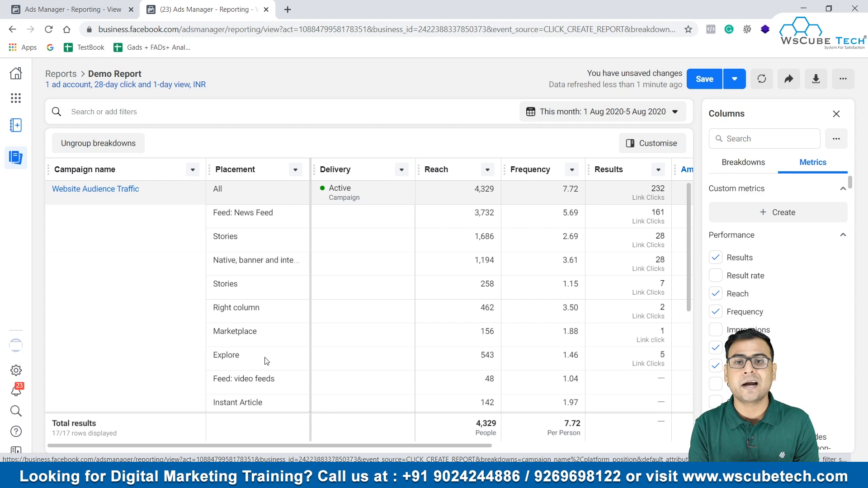
pyautogui.click(751, 167)
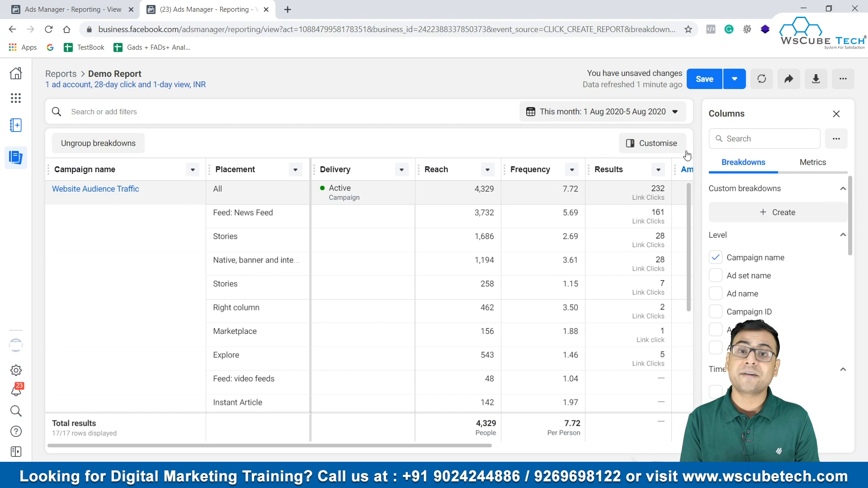
# Step: Add the CPC (all) performance metric to the report's columns
pyautogui.click(813, 162)
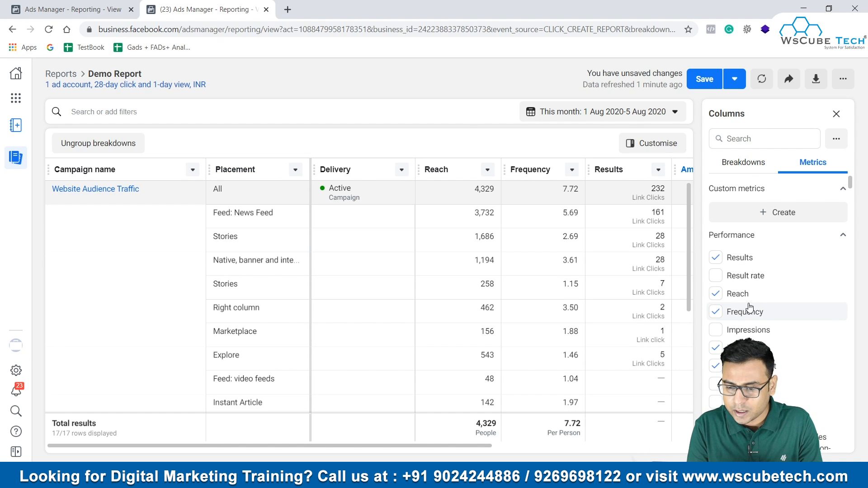
pyautogui.scroll(-3, 751, 307)
pyautogui.click(742, 274)
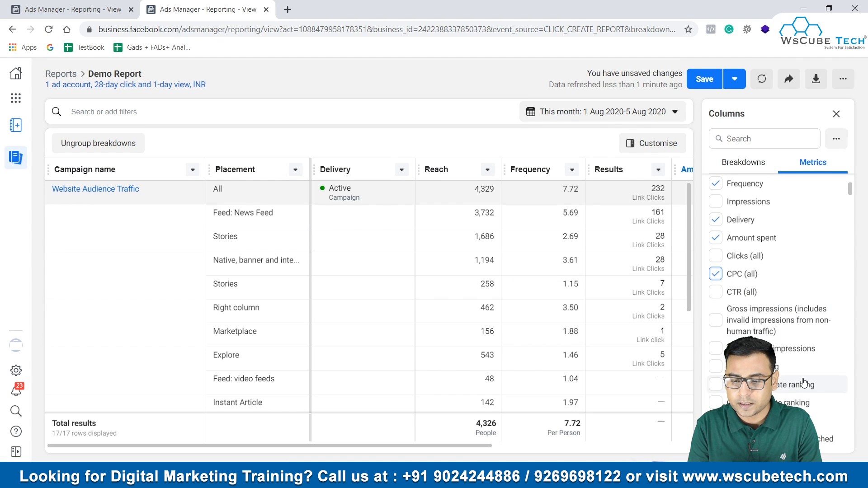
# Step: Look through the remaining performance, engagement, messaging, video, click and conversion metrics available for the report
pyautogui.scroll(-3, 800, 379)
pyautogui.scroll(-10, 804, 383)
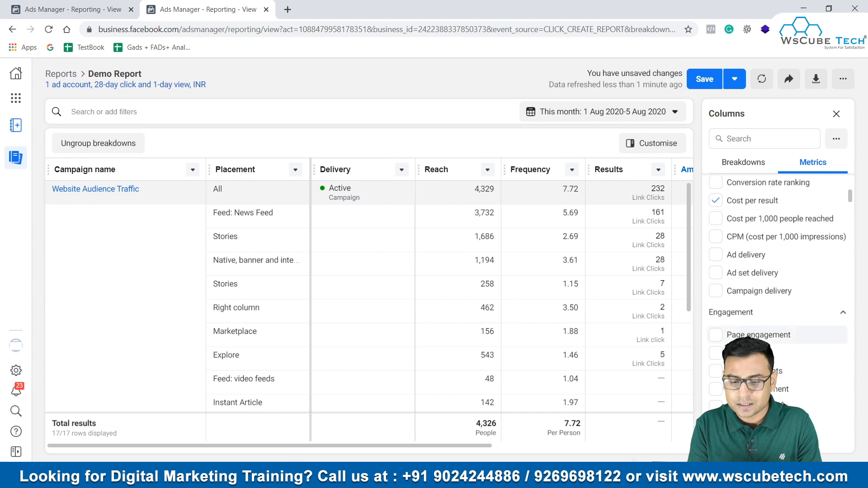
pyautogui.scroll(-4, 787, 407)
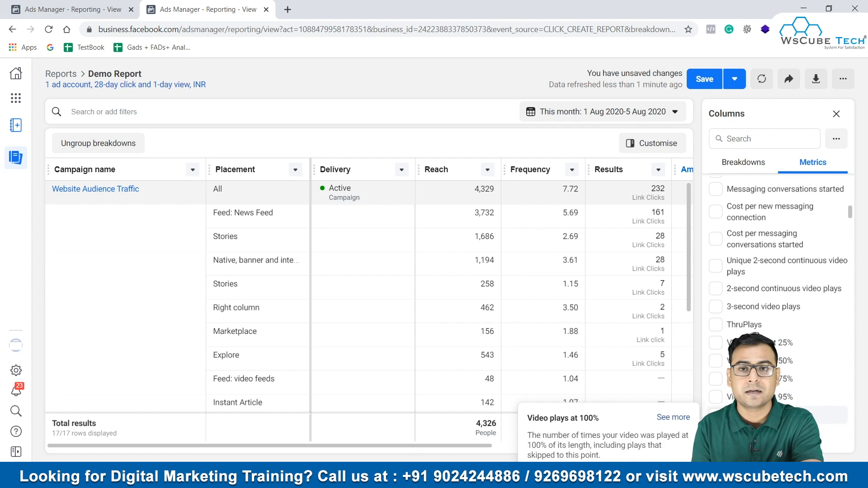
pyautogui.scroll(-2, 778, 414)
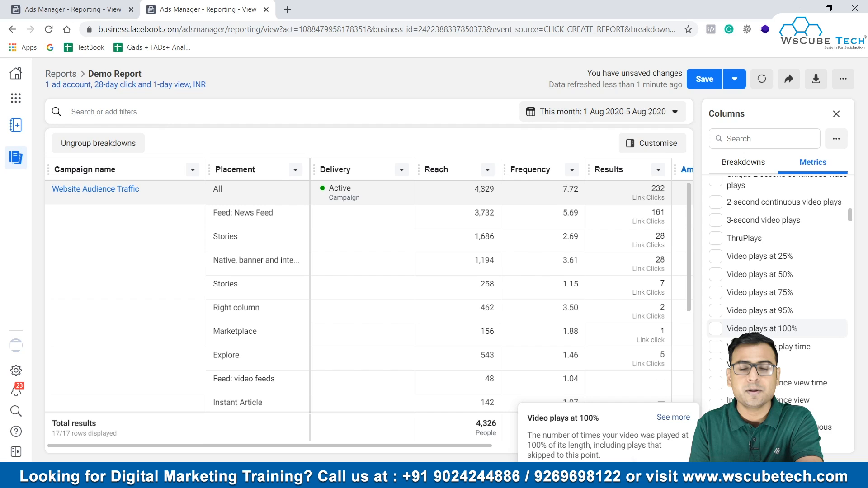
pyautogui.scroll(-2, 777, 317)
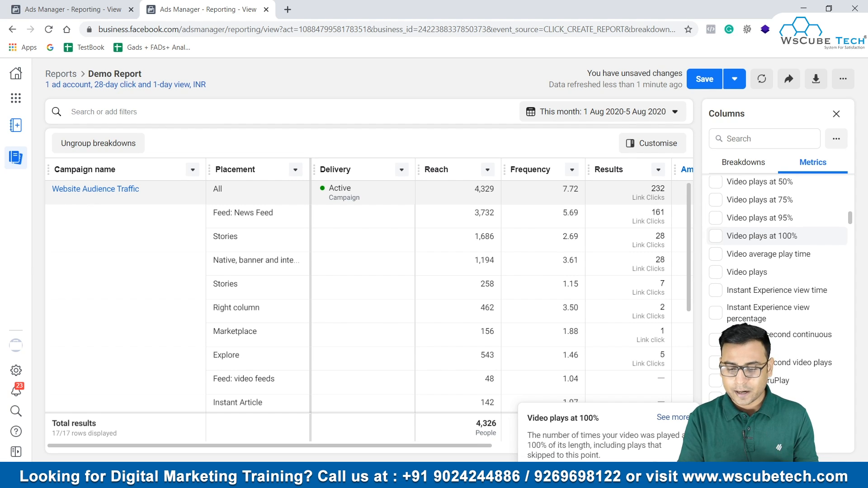
pyautogui.scroll(-10, 777, 235)
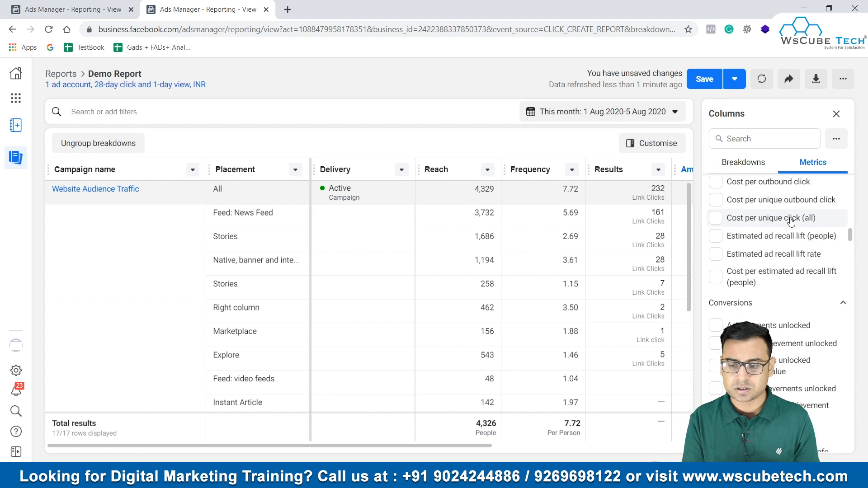
pyautogui.scroll(4, 790, 217)
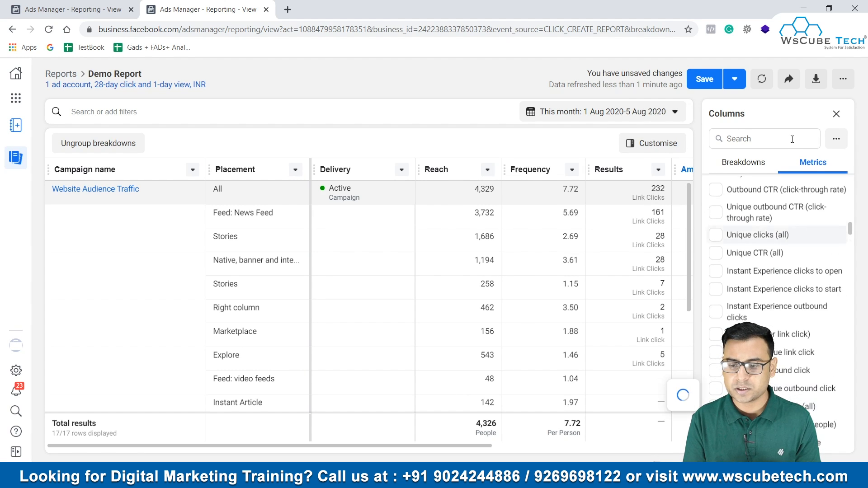
# Step: View the list of available keyboard shortcuts, reopen it with its own shortcut, and close it
pyautogui.click(844, 80)
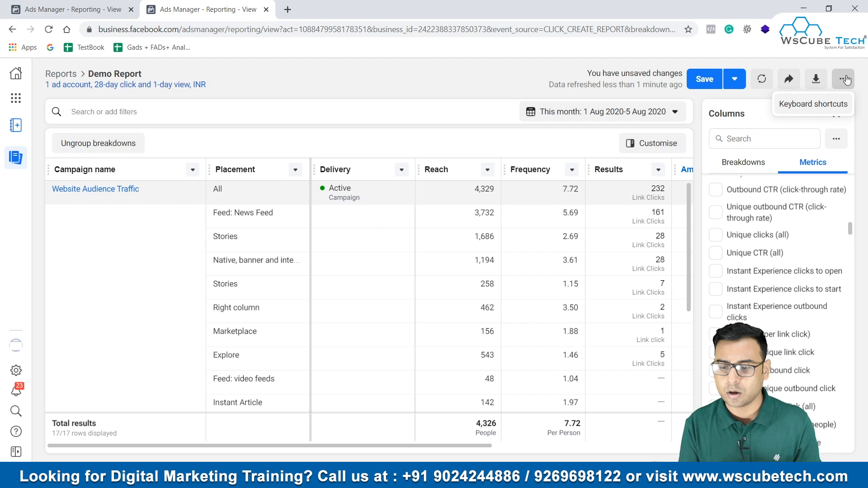
pyautogui.click(809, 105)
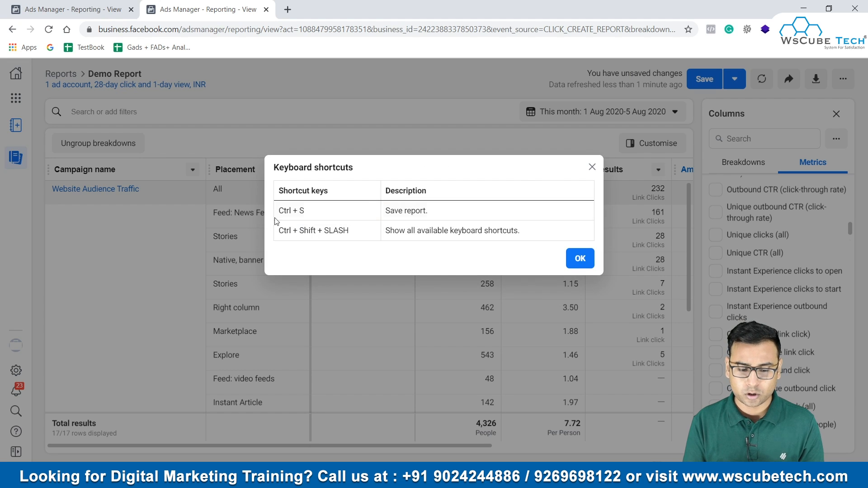
pyautogui.click(589, 170)
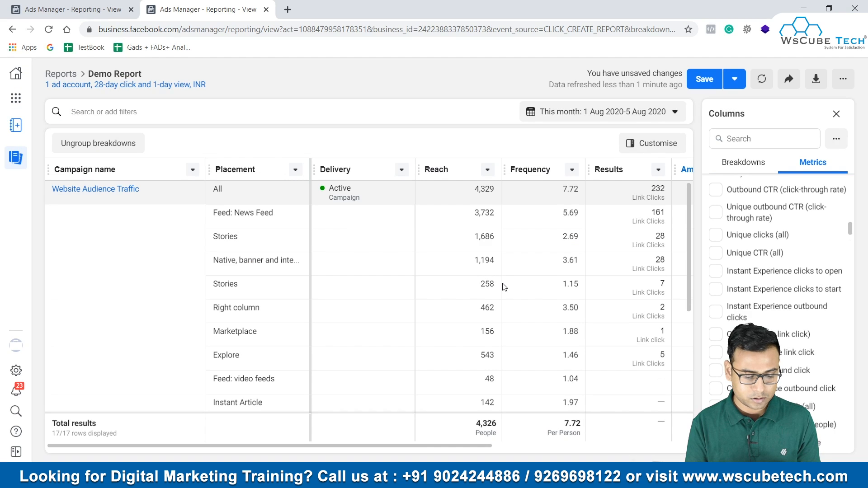
pyautogui.hotkey('ctrl', 'shift', '/')
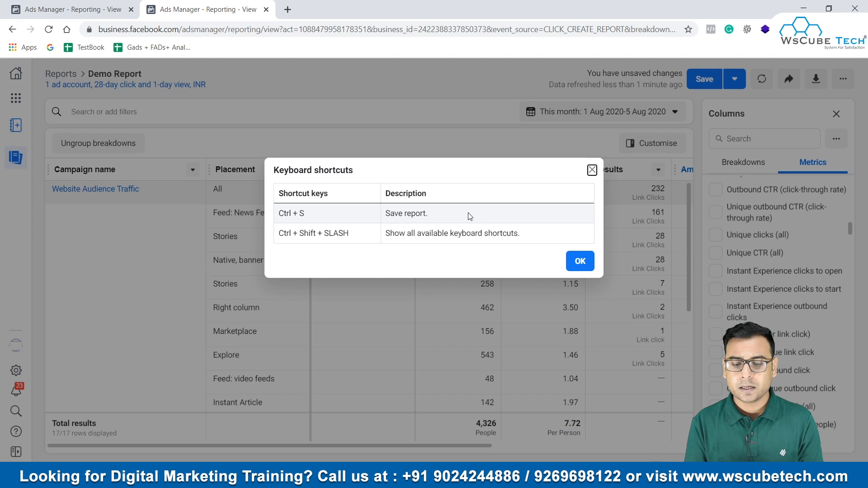
pyautogui.click(591, 170)
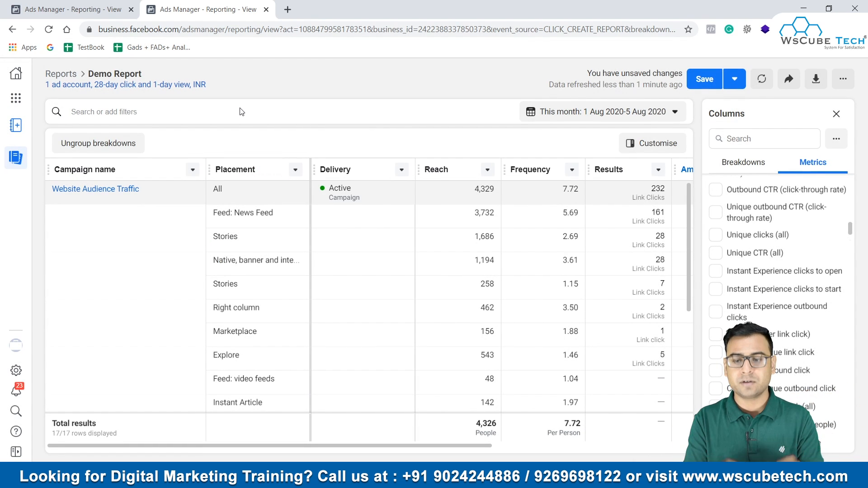
# Step: Save the report, return to the Ads reporting list and reload it
pyautogui.click(707, 80)
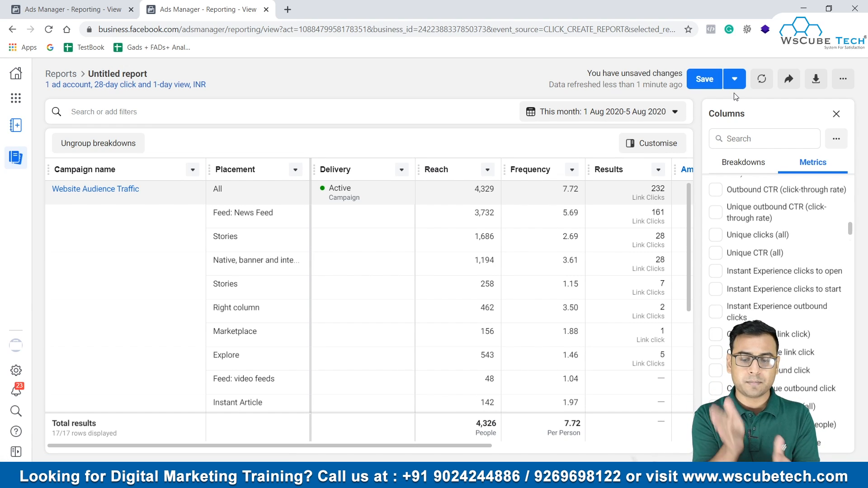
pyautogui.click(707, 80)
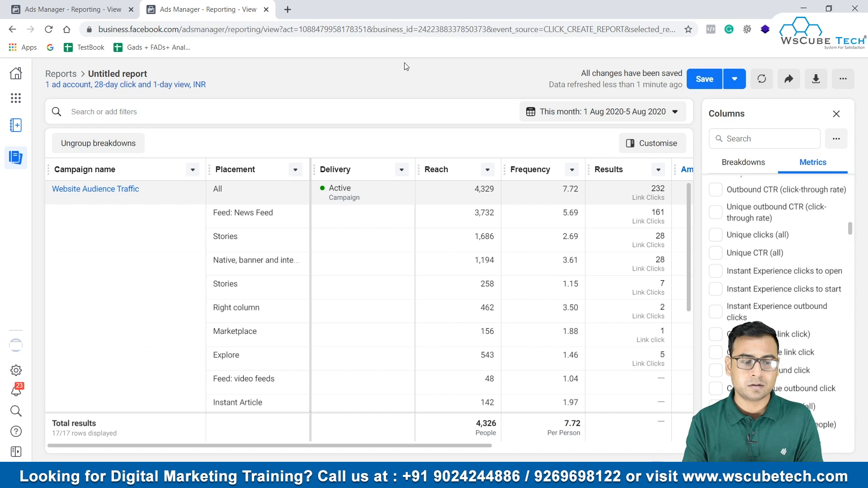
pyautogui.click(59, 75)
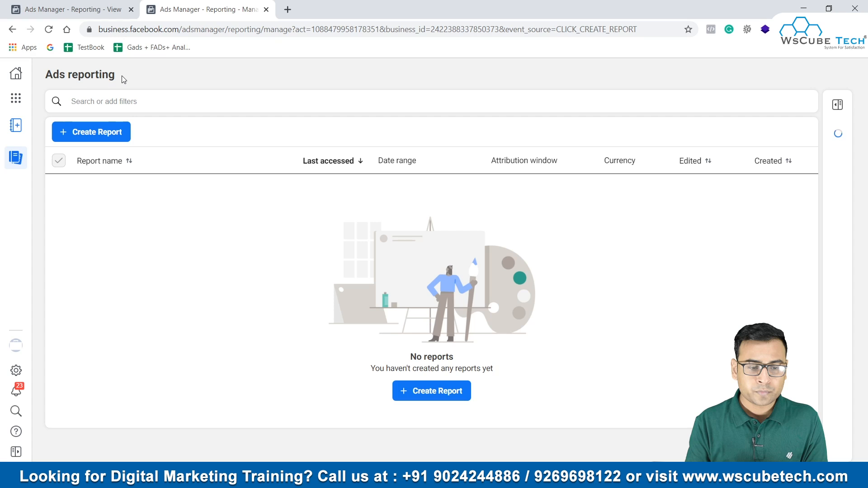
pyautogui.click(49, 29)
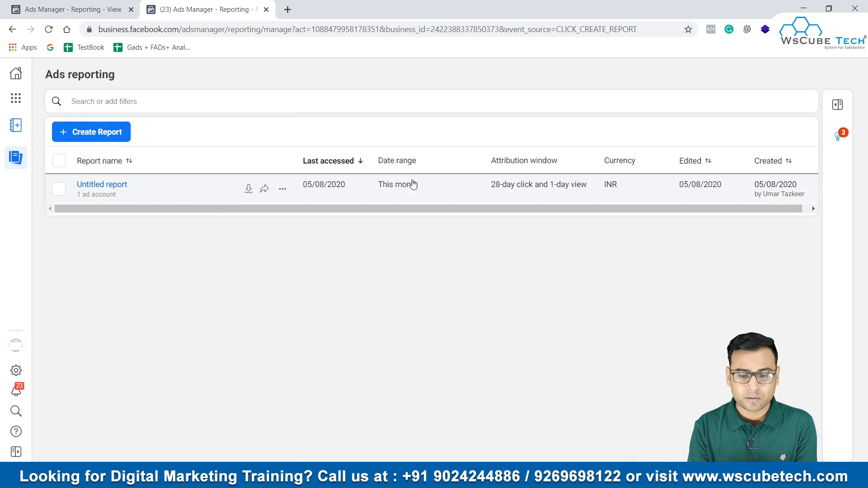
# Step: Open the saved Untitled report from the reports list and refresh its data
pyautogui.moveTo(435, 211); pyautogui.dragTo(553, 208)
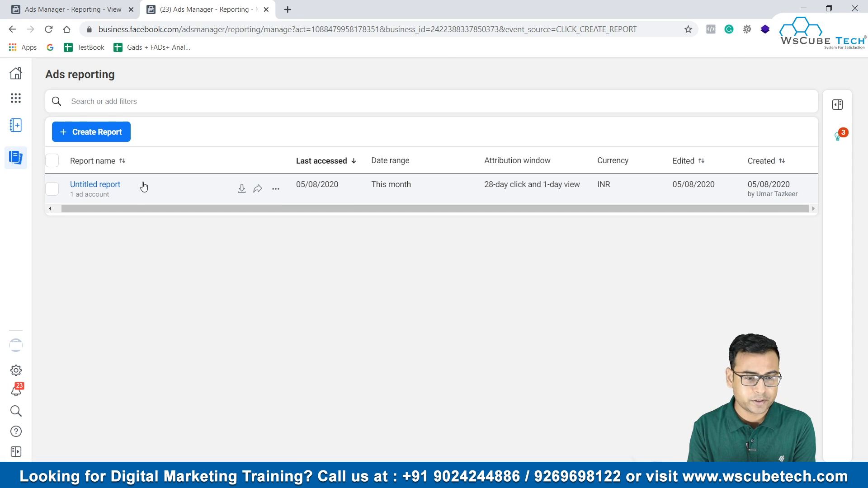
pyautogui.click(96, 185)
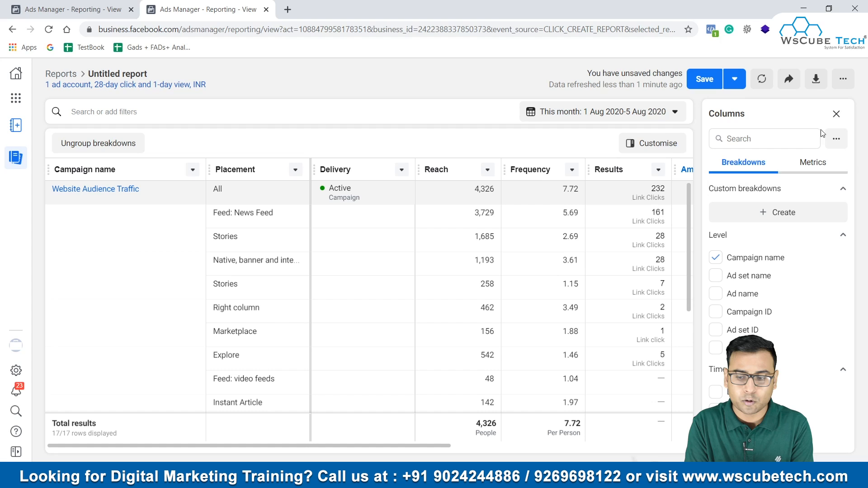
pyautogui.click(762, 79)
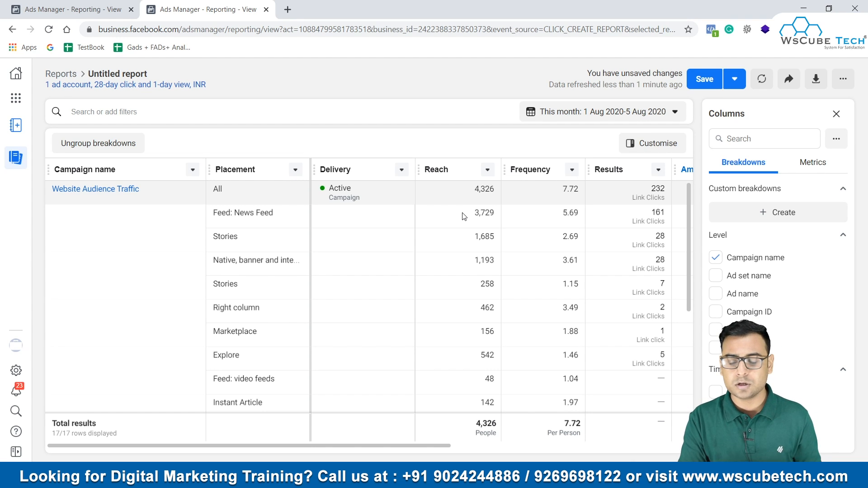
pyautogui.click(762, 82)
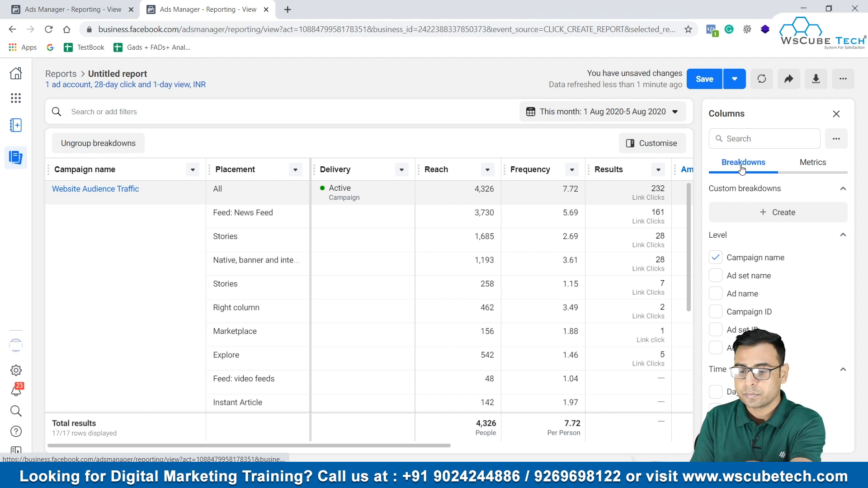
# Step: Look through the breakdowns and metrics available for the Untitled report's columns
pyautogui.scroll(-2, 777, 281)
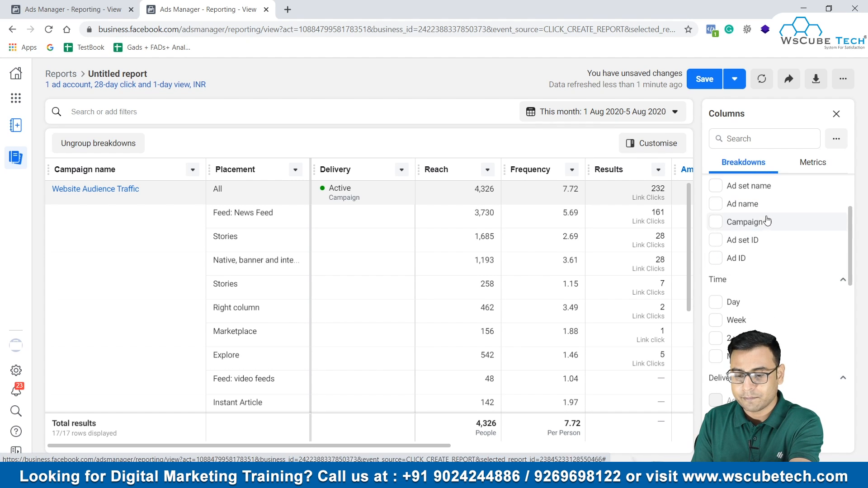
pyautogui.scroll(-8, 786, 357)
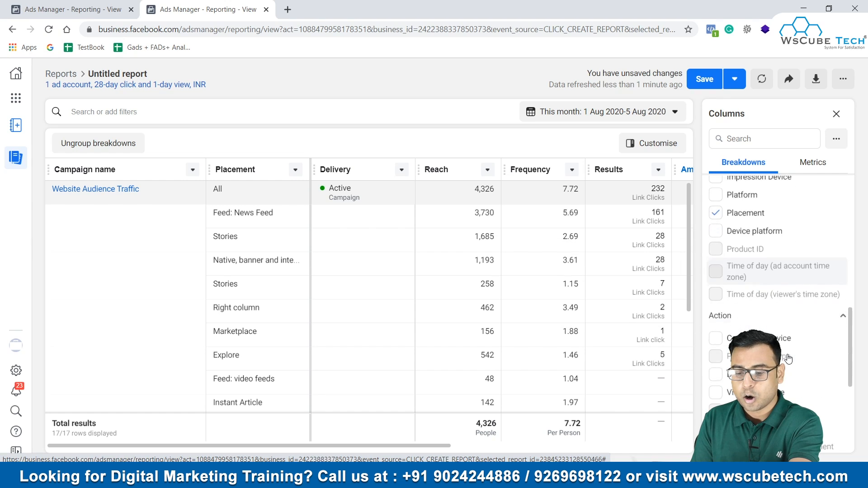
pyautogui.scroll(-5, 780, 344)
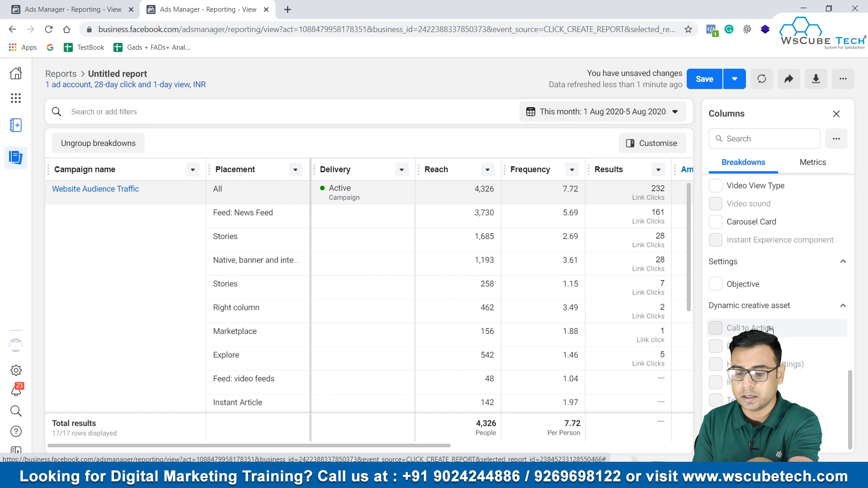
pyautogui.scroll(12, 768, 330)
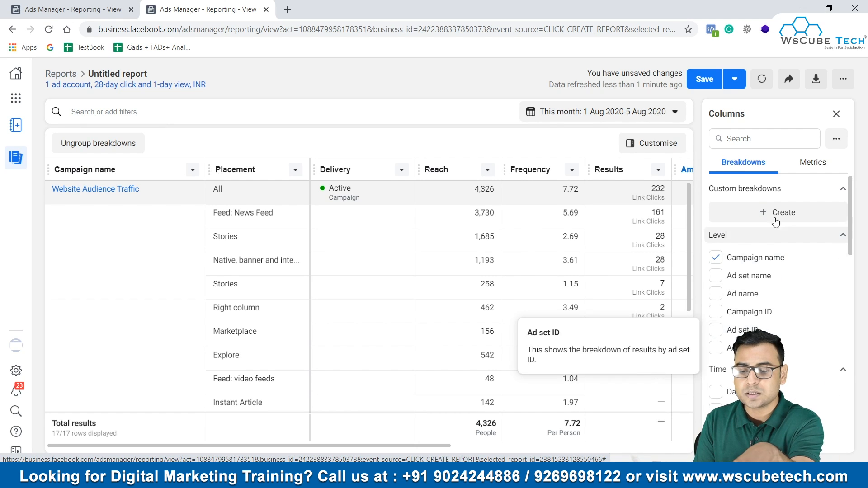
pyautogui.click(811, 170)
pyautogui.scroll(-5, 816, 243)
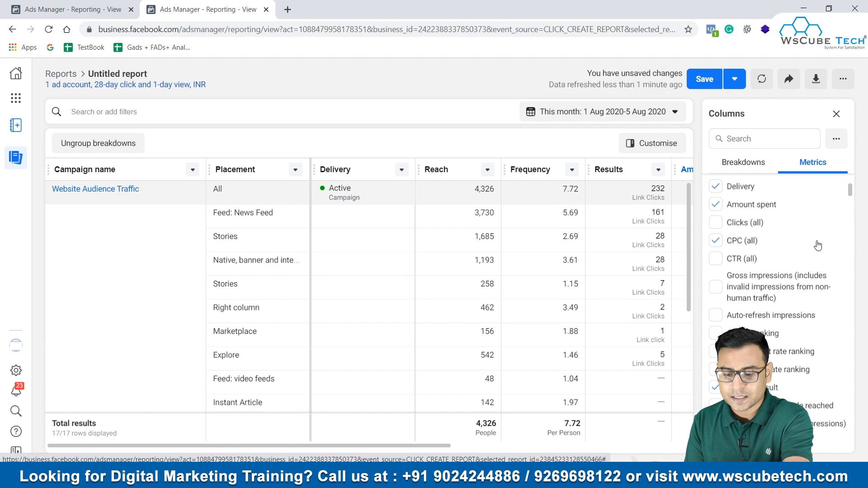
pyautogui.moveTo(817, 246)
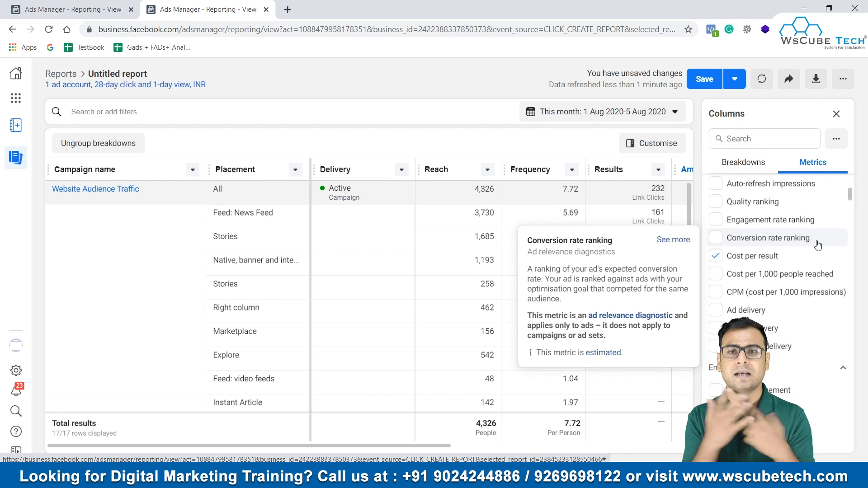
pyautogui.scroll(-15, 817, 245)
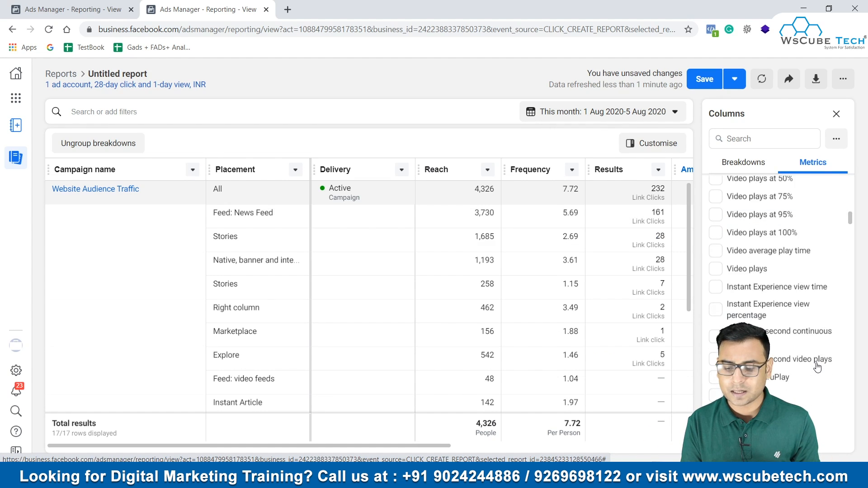
pyautogui.scroll(-15, 818, 367)
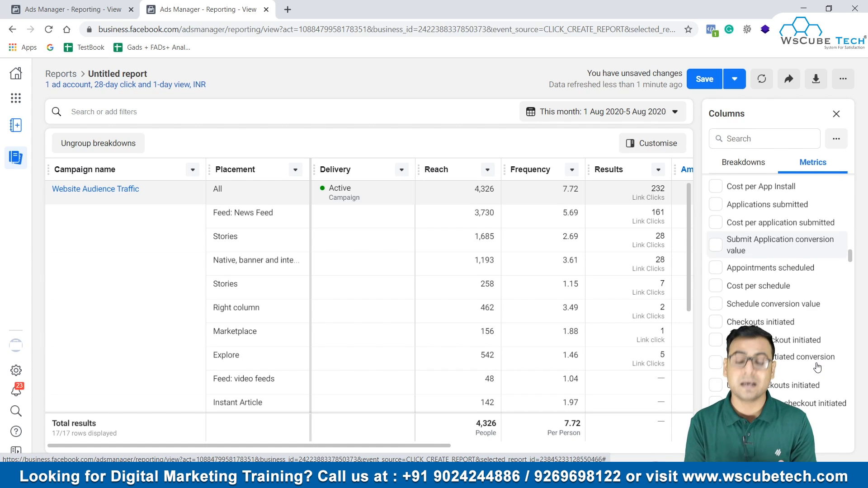
pyautogui.scroll(10, 817, 366)
# Step: Search the column options for "video" and look through the matching metrics
pyautogui.click(763, 139)
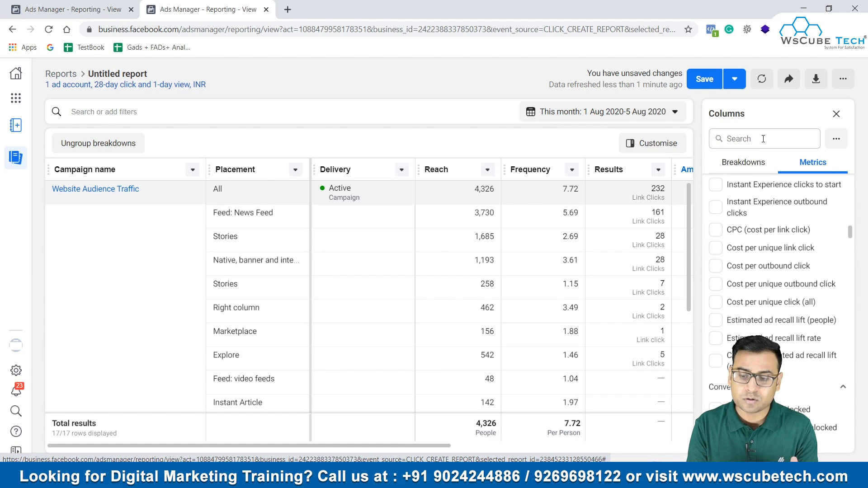
pyautogui.write('video')
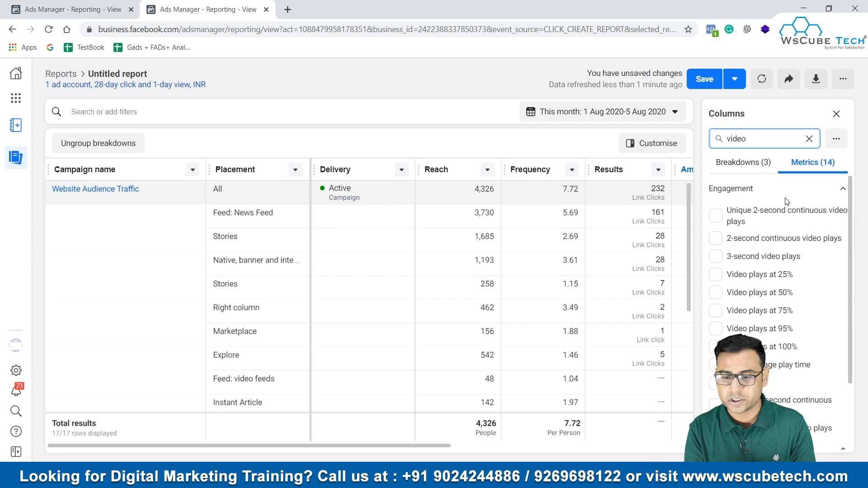
pyautogui.scroll(-1, 782, 297)
pyautogui.scroll(1, 781, 297)
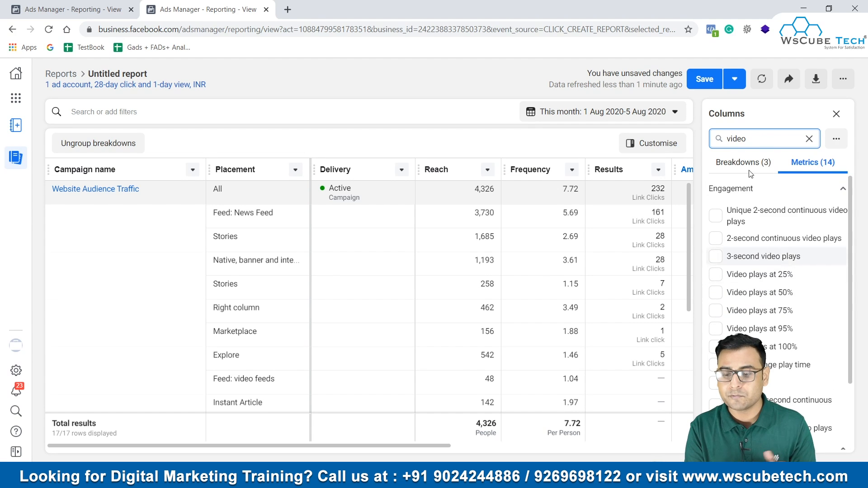
pyautogui.scroll(-2, 782, 289)
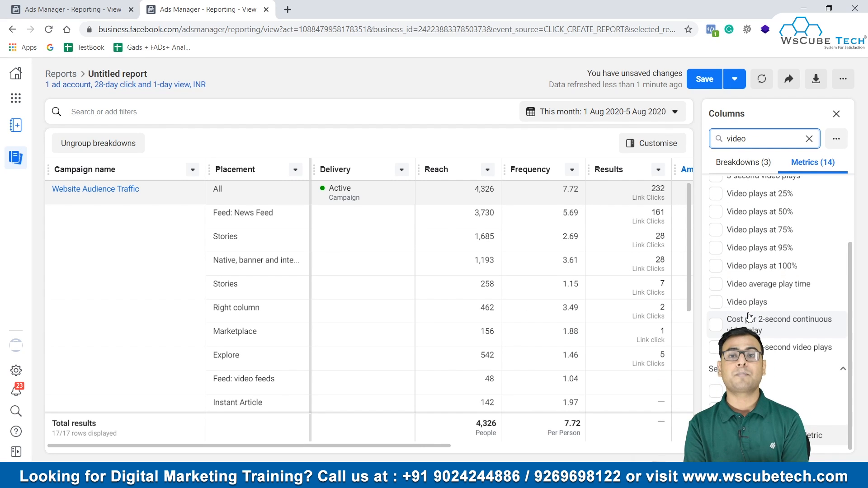
pyautogui.moveTo(749, 316)
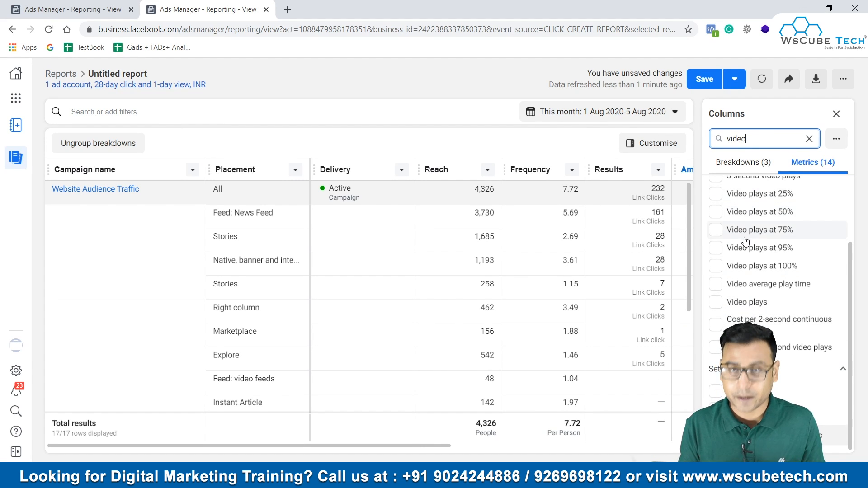
pyautogui.scroll(2, 745, 246)
pyautogui.moveTo(745, 244)
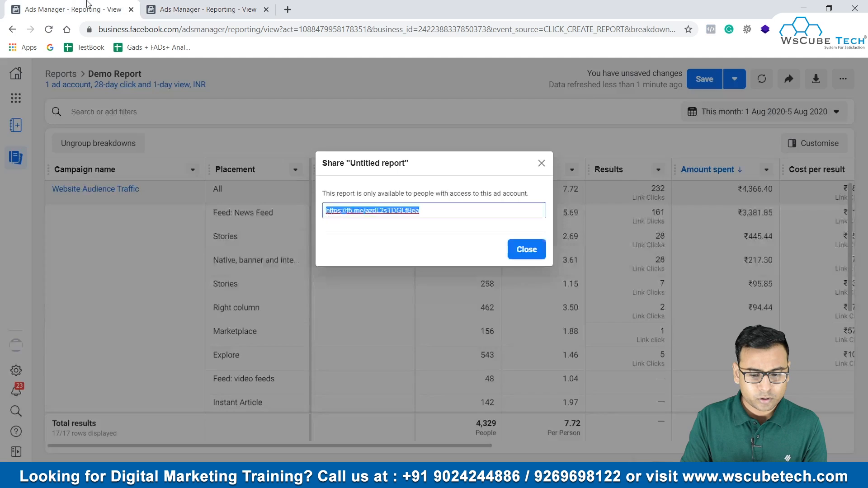
# Step: Close the share dialog on the Demo Report and leave the report for the Business Manager home page
pyautogui.click(541, 163)
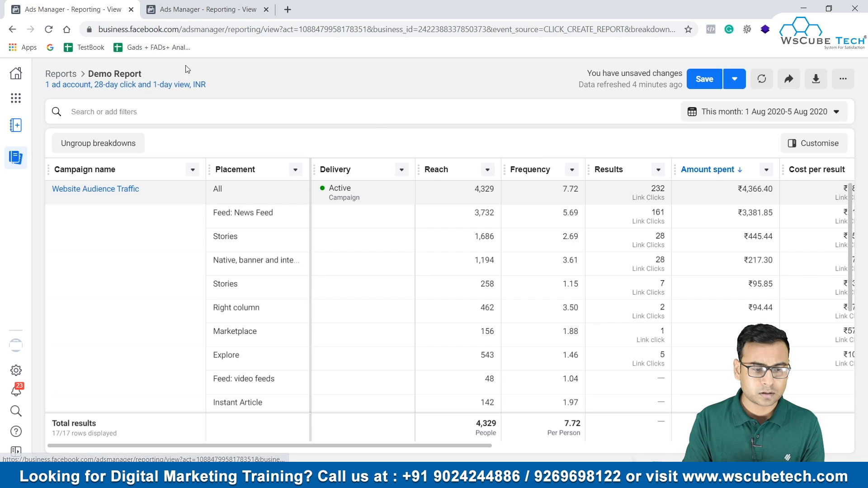
pyautogui.click(77, 82)
pyautogui.click(511, 229)
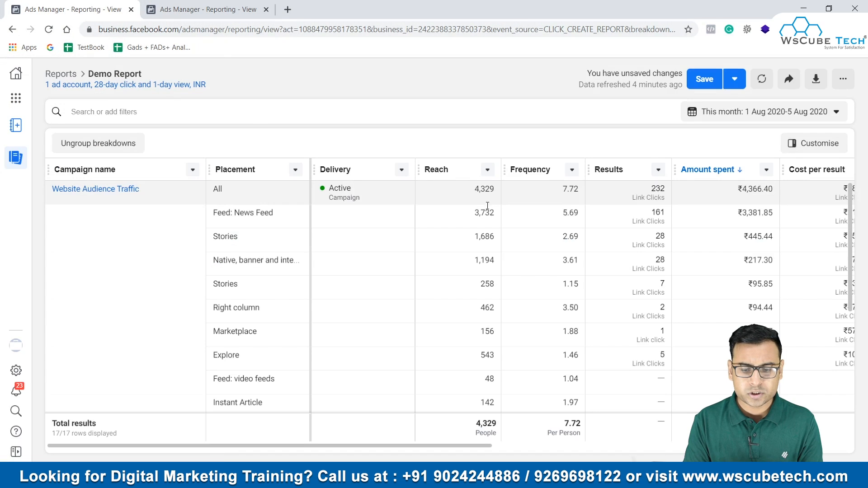
pyautogui.click(16, 74)
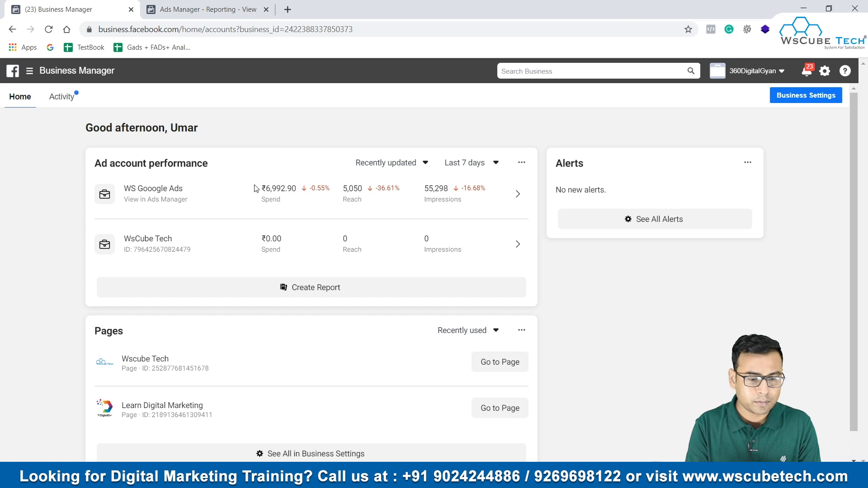
# Step: Open the WsCube Tech ad account's campaigns in Ads Manager and bring up the column preset choices
pyautogui.click(154, 239)
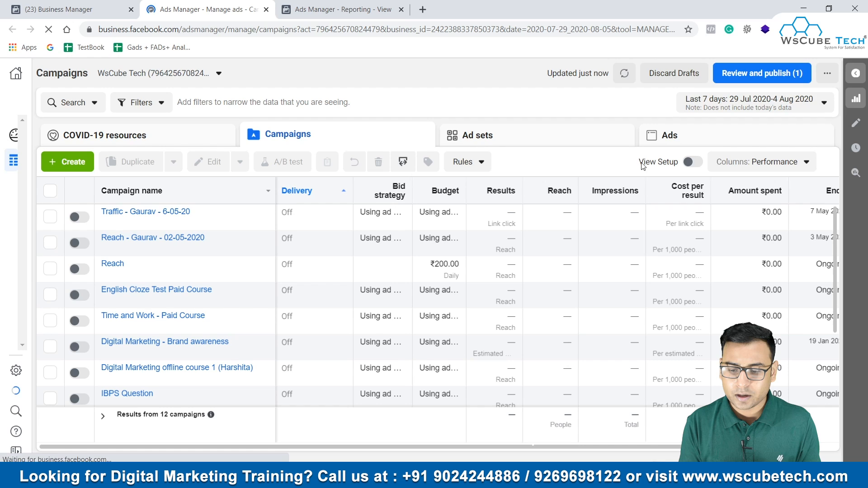
pyautogui.click(747, 165)
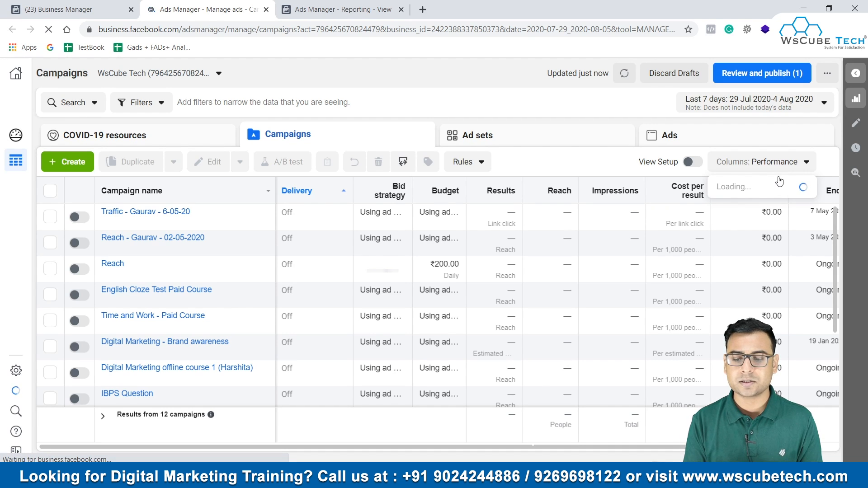